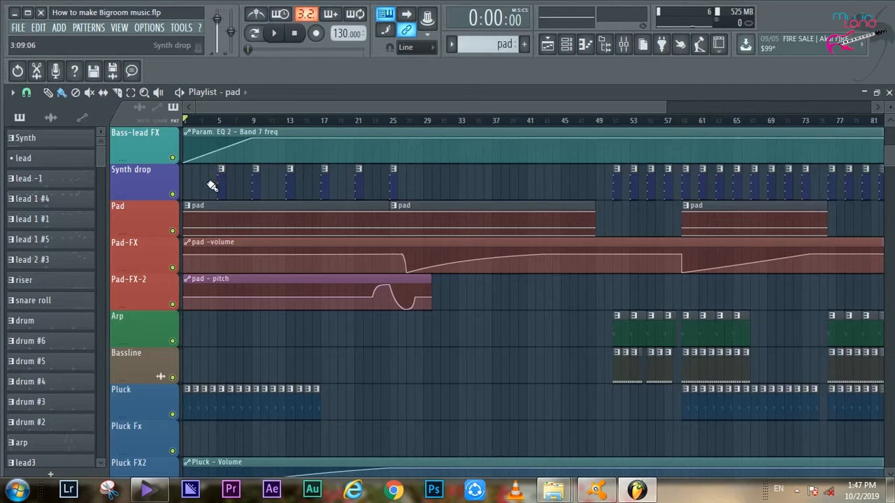
# - Solo the Drum track, enable the Kick - volcut track with it, and play the arrangement from the start
pyautogui.scroll(3, 230, 236)
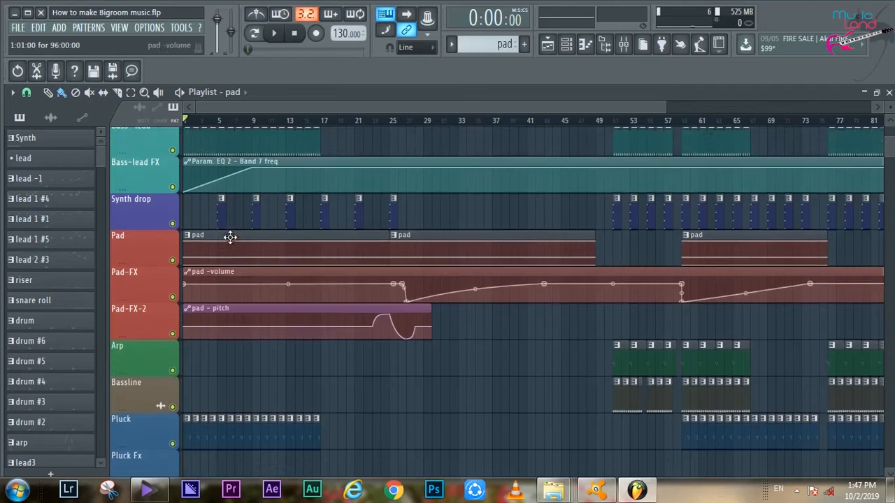
pyautogui.scroll(1, 227, 154)
pyautogui.scroll(4, 236, 107)
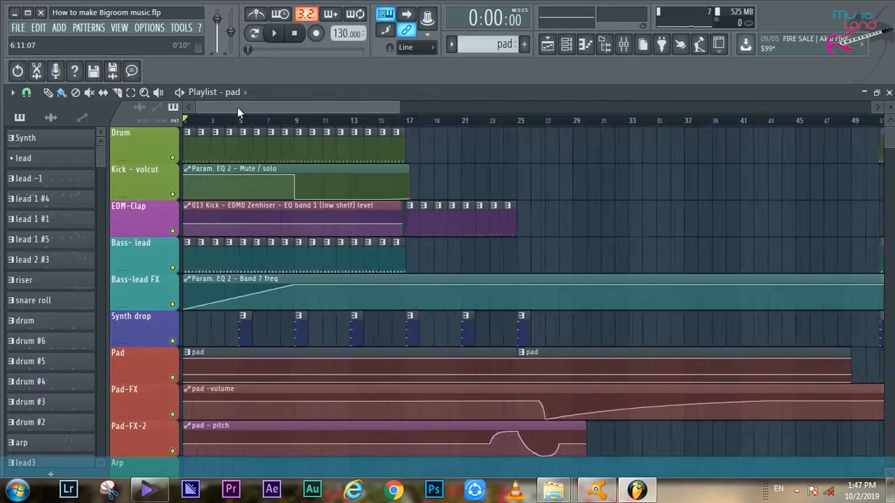
pyautogui.rightClick(172, 158)
pyautogui.click(173, 195)
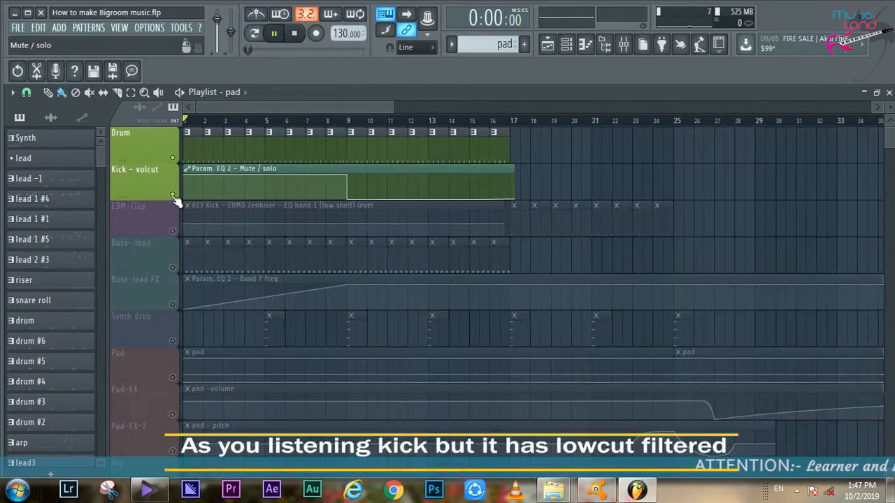
pyautogui.press('space')
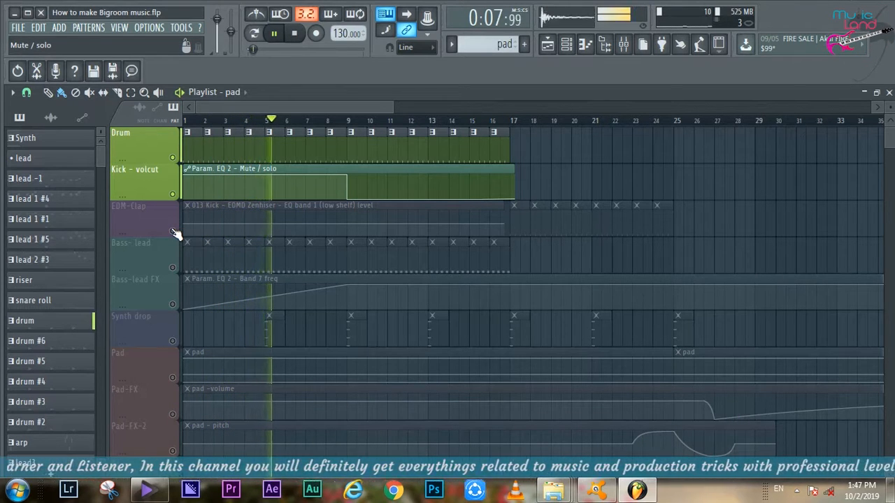
# - Enable the EDM-Clap, Bass-lead and Bass-lead FX tracks while the arrangement plays
pyautogui.click(172, 230)
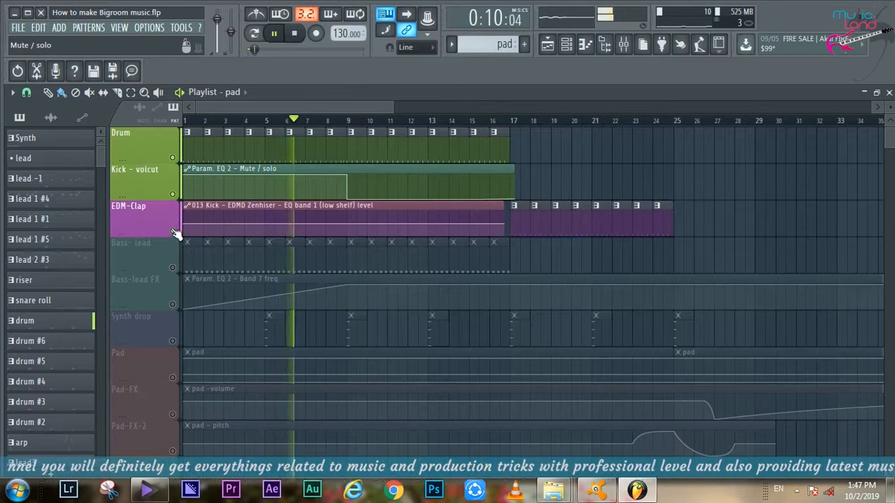
pyautogui.click(173, 267)
pyautogui.click(173, 304)
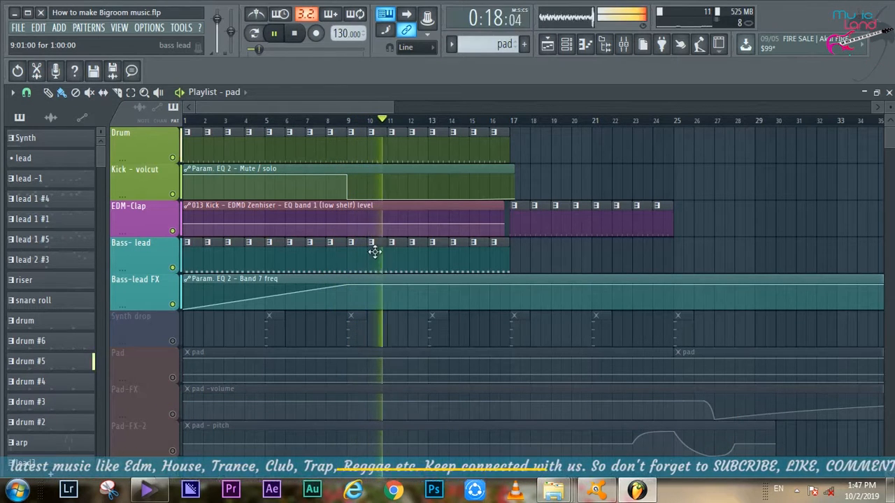
# - Listen to the Synth drop track on its own from just before bar 5
pyautogui.click(356, 122)
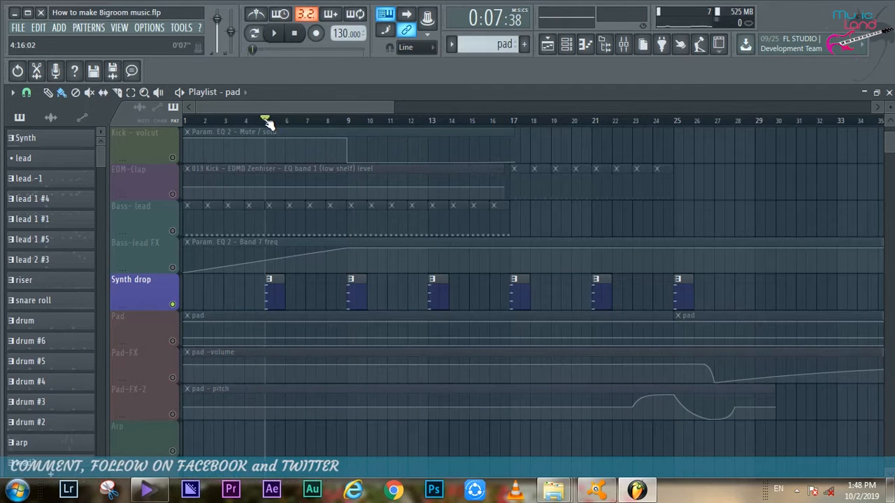
pyautogui.press('space')
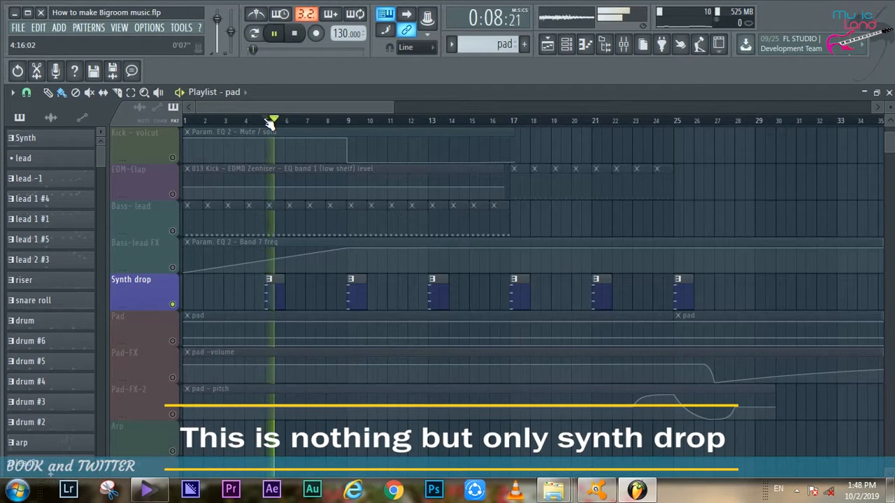
pyautogui.press('space')
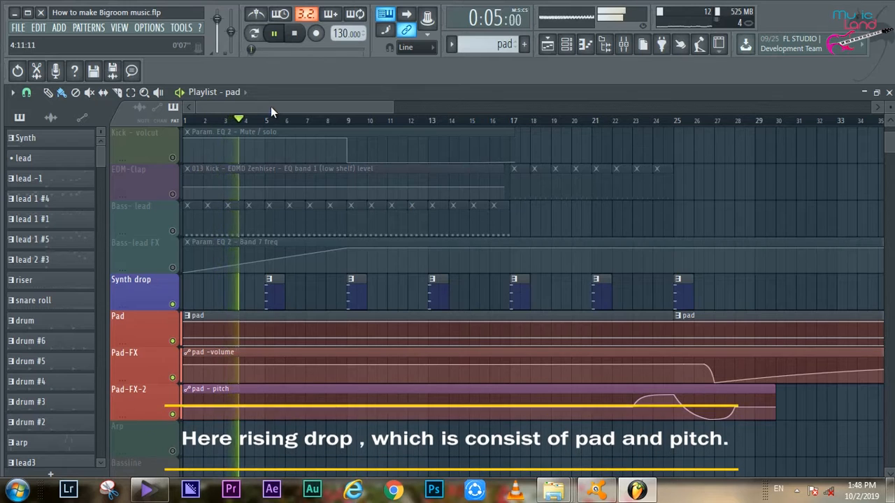
# - Review the Pad tracks with their volume and pitch automation during playback, and restart playback from bar 1
pyautogui.moveTo(392, 107); pyautogui.dragTo(535, 108)
pyautogui.scroll(-5, 321, 147)
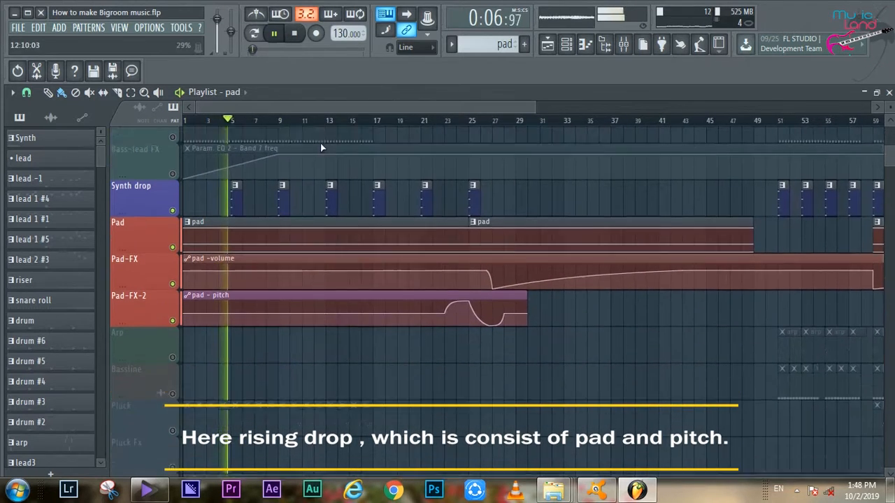
pyautogui.scroll(5, 220, 106)
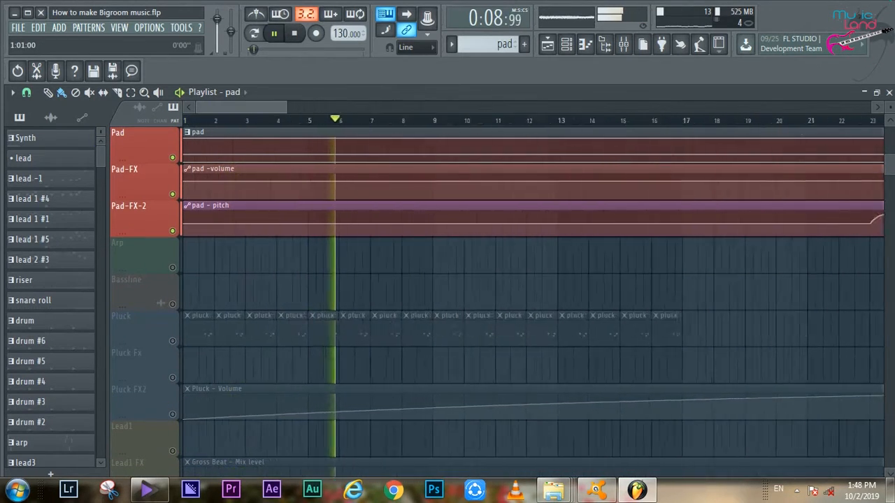
pyautogui.click(185, 121)
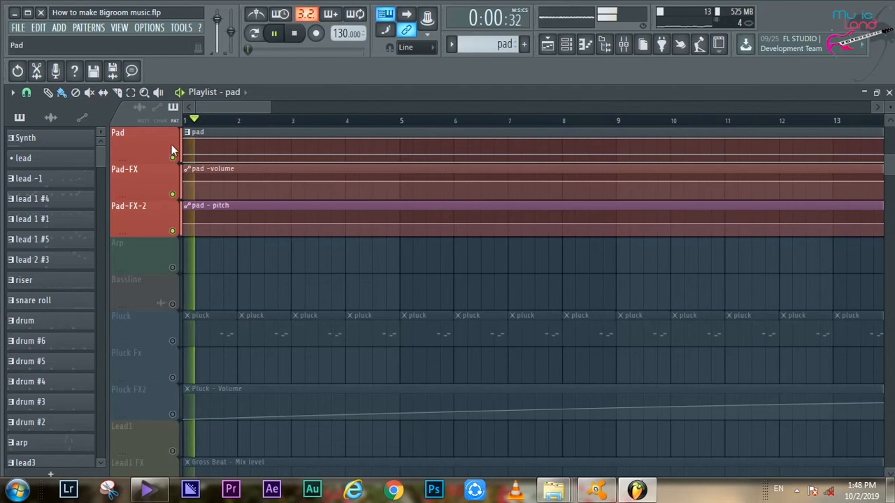
# - Stop playback, solo the Pluck track, enable Pluck FX2 with its volume automation, and play both from the start
pyautogui.press('space')
pyautogui.rightClick(172, 341)
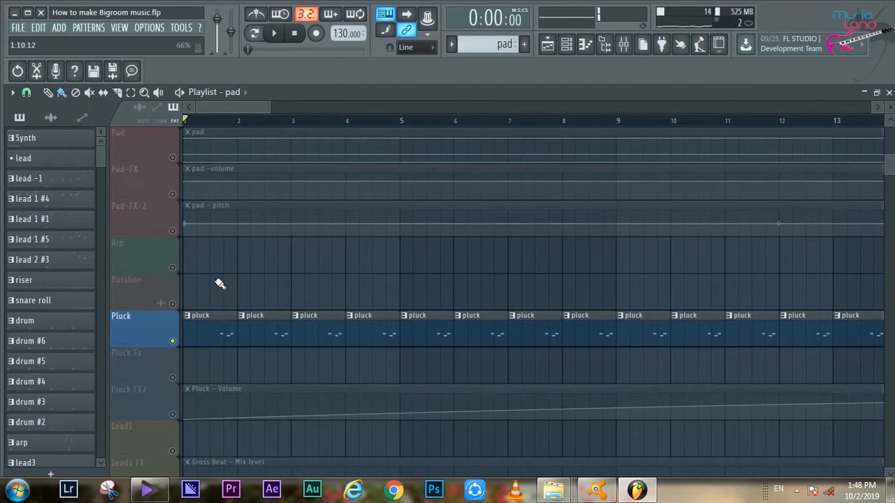
pyautogui.click(181, 409)
pyautogui.press('space')
# - Enable the Lead1 FX, Lead2 FX and Lead2 FX2 automation tracks during playback
pyautogui.scroll(-2, 181, 409)
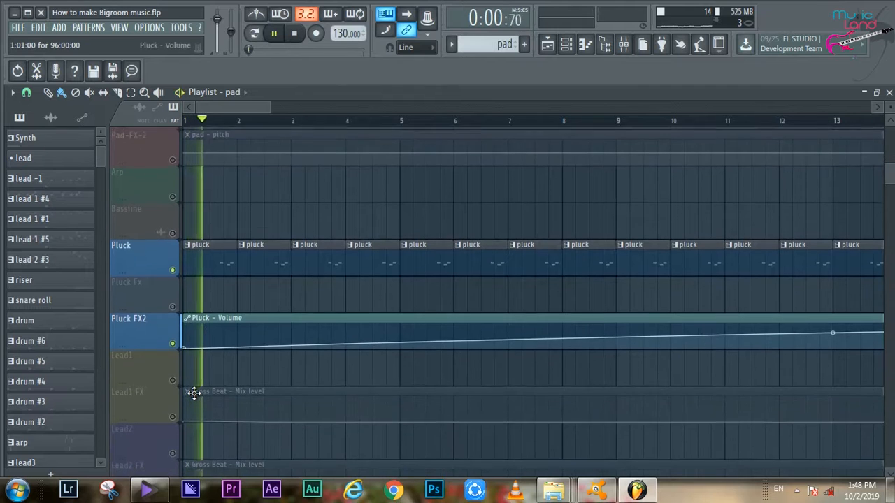
pyautogui.click(181, 413)
pyautogui.scroll(-2, 180, 406)
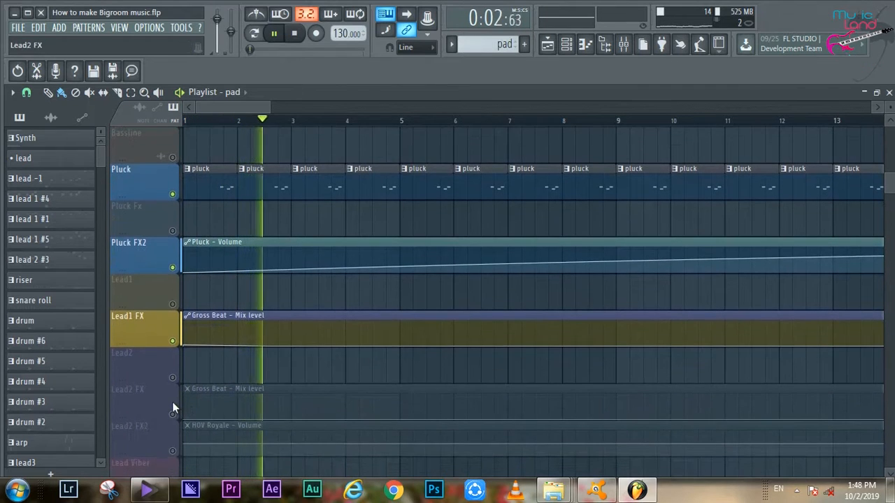
pyautogui.click(173, 415)
pyautogui.click(173, 451)
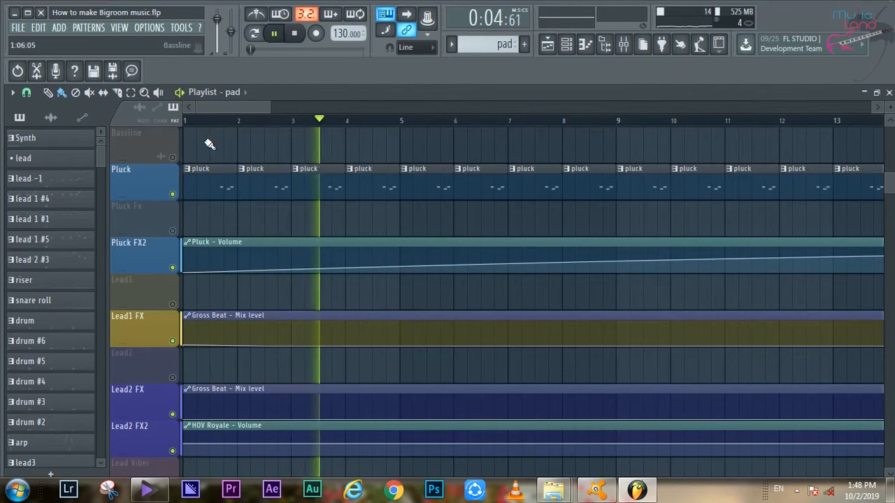
# - Replay from just before bar 2 and enable the FX track holding the Param. EQ 2 - Band 7 freq automation
pyautogui.click(227, 121)
pyautogui.scroll(-1, 214, 286)
pyautogui.scroll(-2, 214, 286)
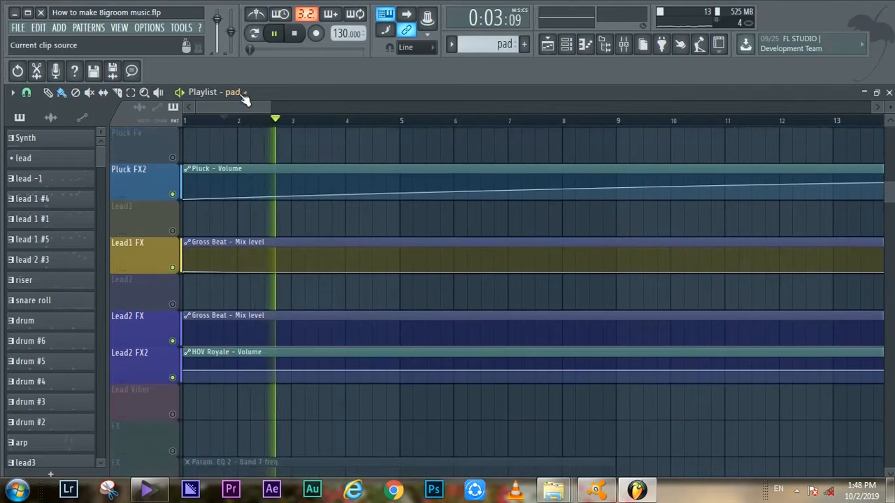
pyautogui.scroll(-1, 296, 222)
pyautogui.scroll(-2, 291, 226)
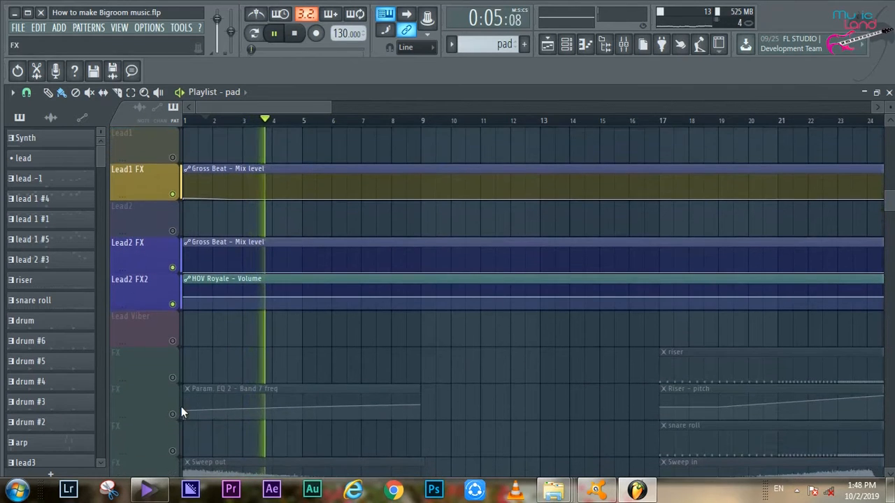
pyautogui.click(180, 411)
# - Listen to the Pluck clips with their rising volume automation and stop playback
pyautogui.scroll(8, 361, 376)
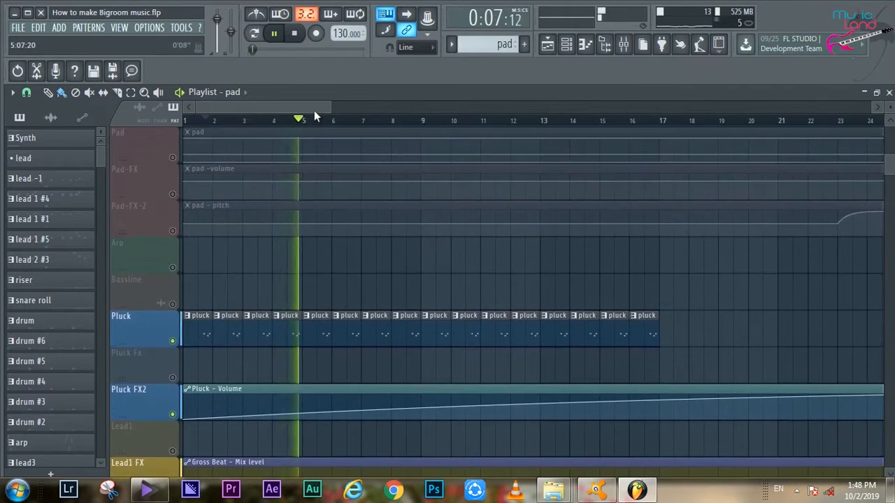
pyautogui.moveTo(314, 106); pyautogui.dragTo(288, 107)
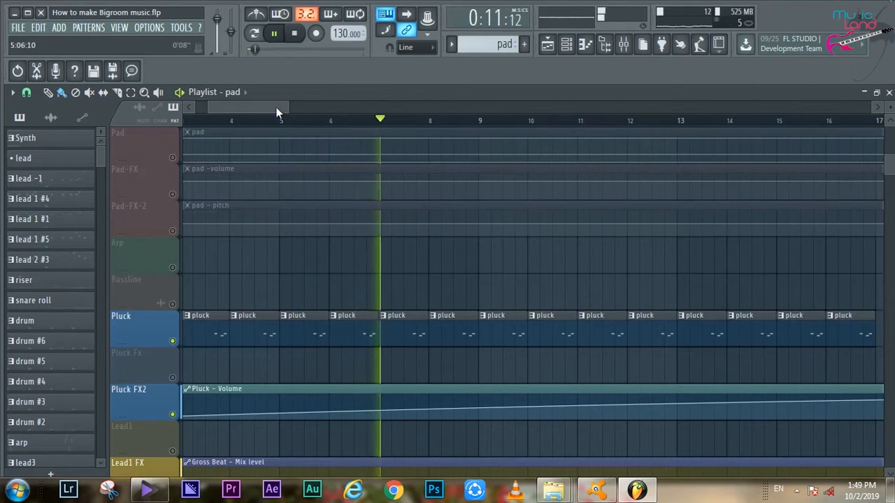
pyautogui.moveTo(287, 107); pyautogui.dragTo(299, 107)
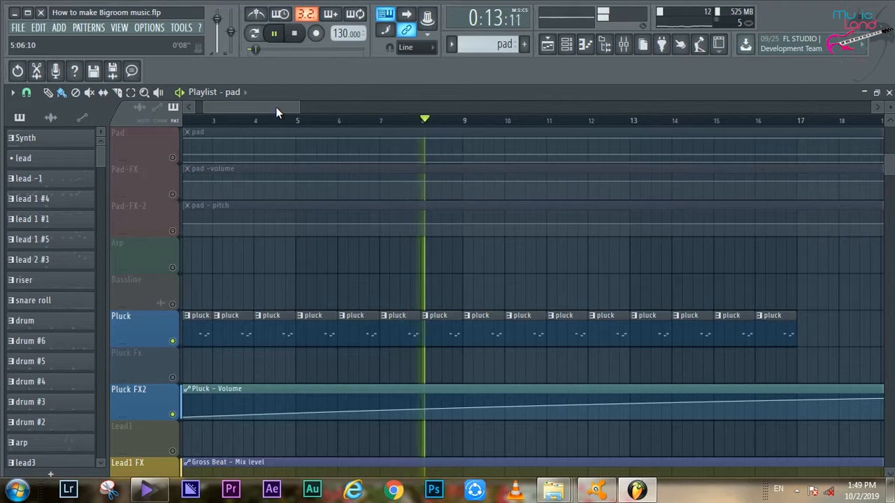
pyautogui.scroll(1, 279, 219)
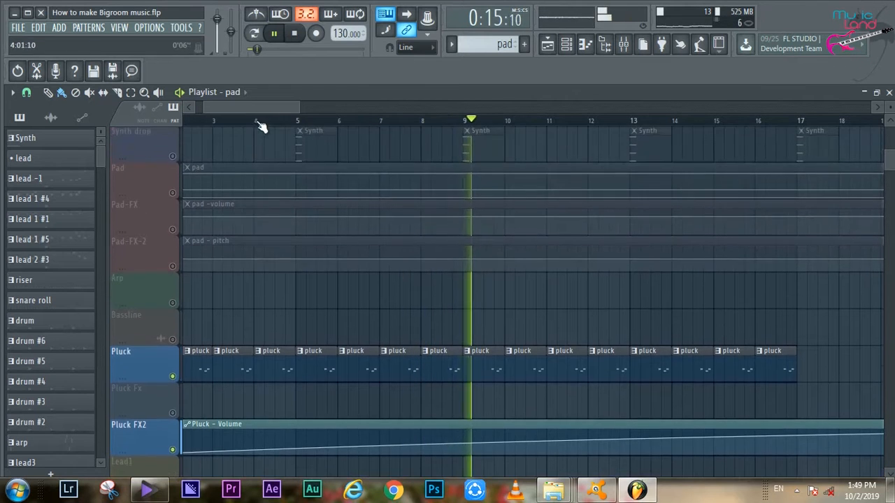
pyautogui.moveTo(260, 108); pyautogui.dragTo(241, 107)
pyautogui.press('space')
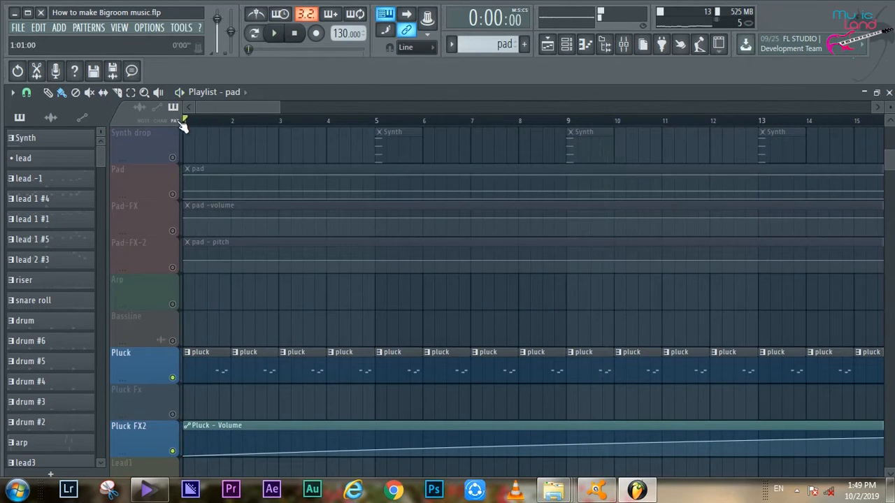
# - Enable the Pad, Pad-FX and Pad-FX-2 tracks alongside the pluck and play from the start
pyautogui.click(173, 195)
pyautogui.click(174, 231)
pyautogui.click(175, 267)
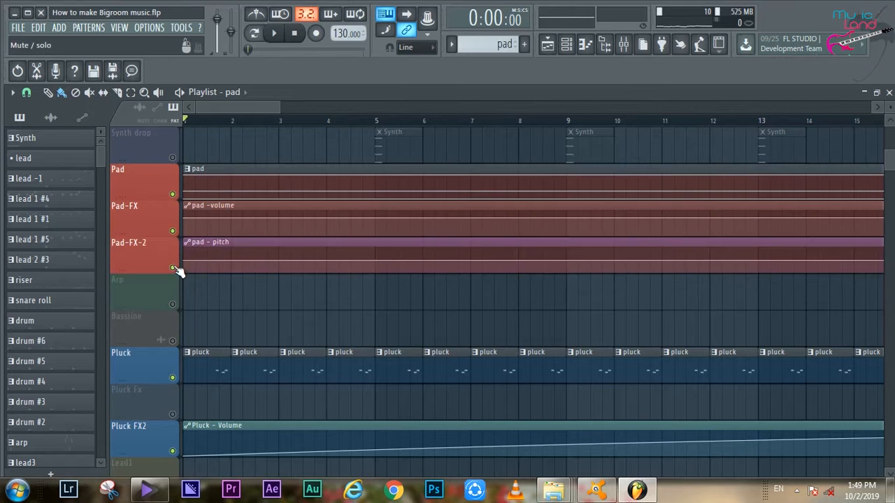
pyautogui.press('space')
# - Open the pad pattern in the piano roll and examine its long sustained notes across the octaves
pyautogui.doubleClick(263, 185)
pyautogui.moveTo(247, 110); pyautogui.dragTo(248, 109)
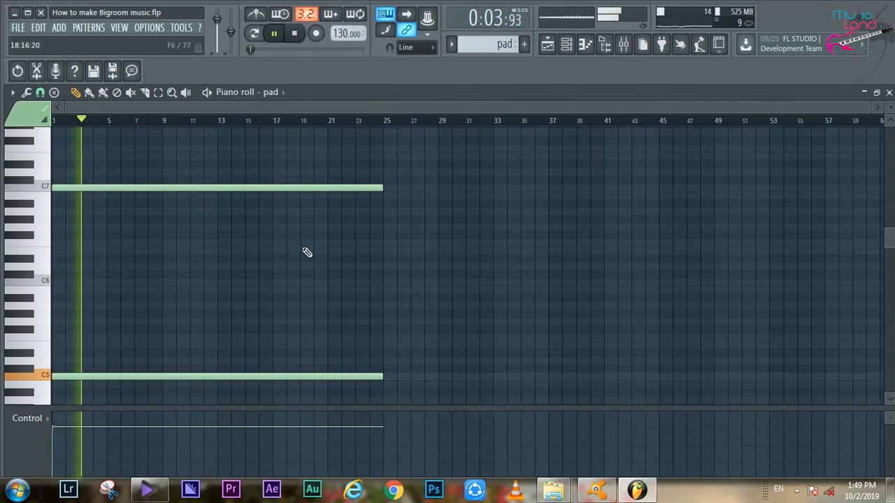
pyautogui.scroll(-1, 305, 250)
pyautogui.scroll(-4, 306, 252)
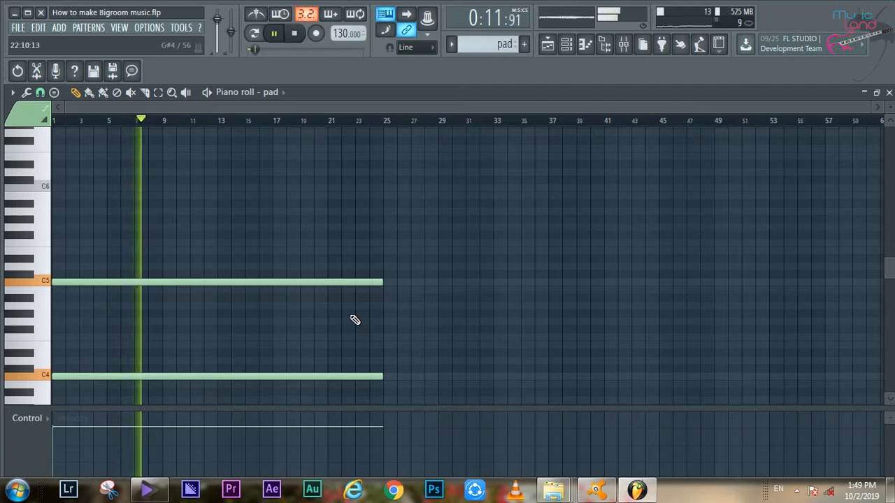
pyautogui.scroll(2, 355, 319)
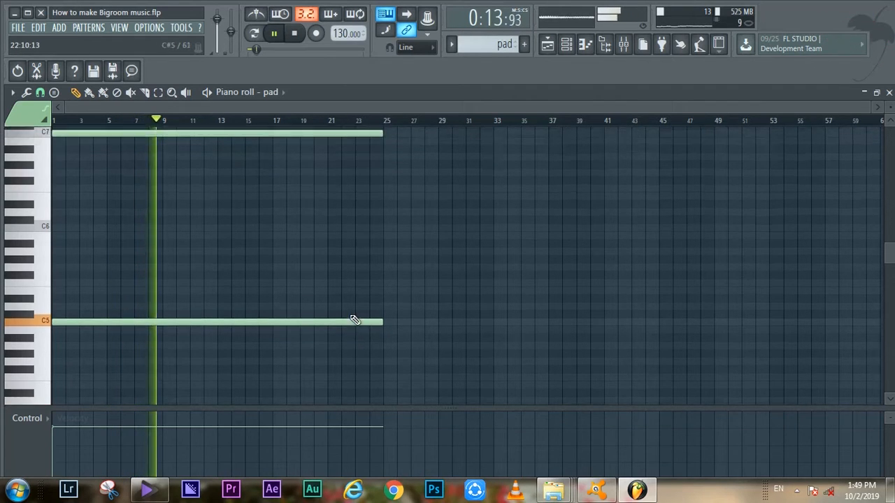
pyautogui.scroll(3, 351, 319)
pyautogui.scroll(-4, 262, 315)
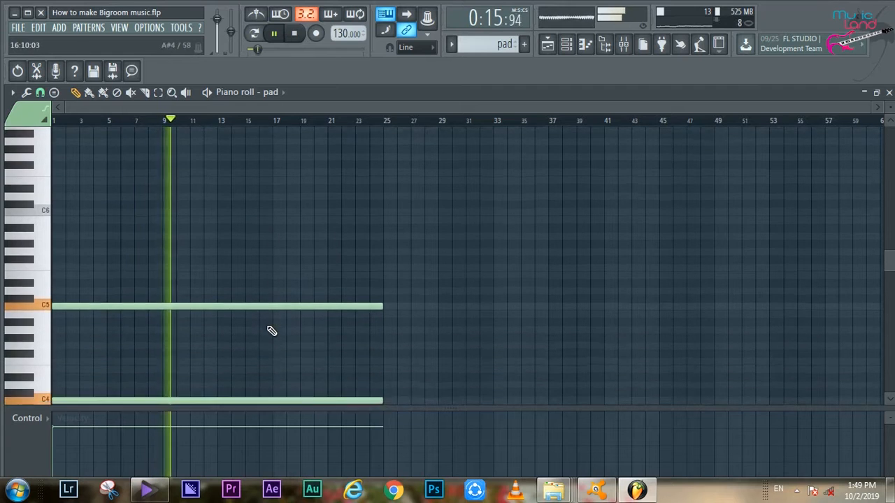
pyautogui.scroll(-2, 272, 330)
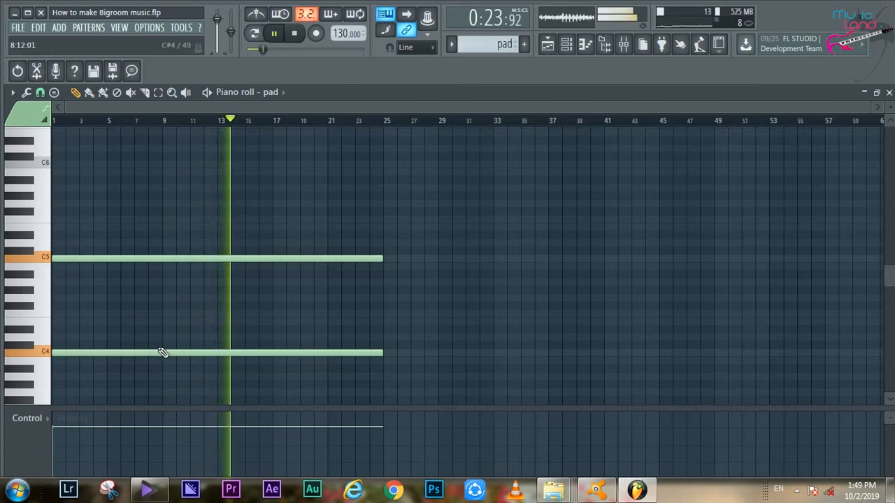
pyautogui.scroll(4, 155, 226)
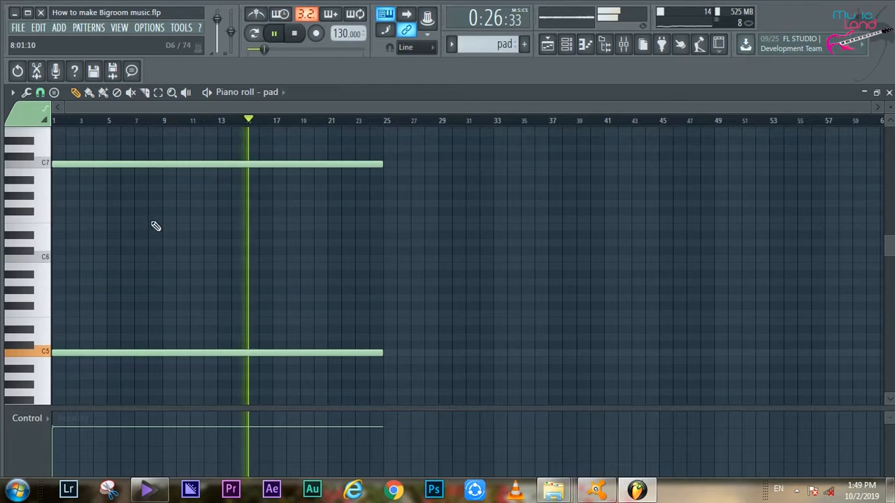
# - Inspect the note properties of the pad's C7 slide note, close them, and return to the playlist
pyautogui.doubleClick(154, 165)
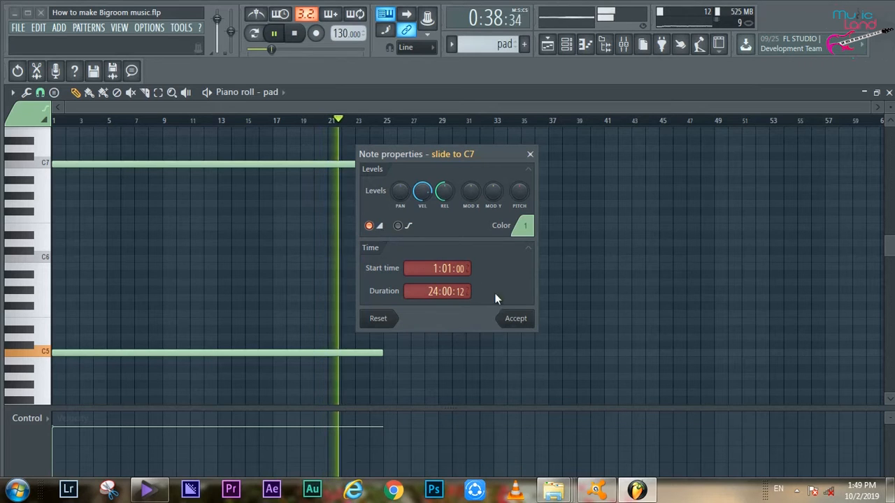
pyautogui.click(530, 154)
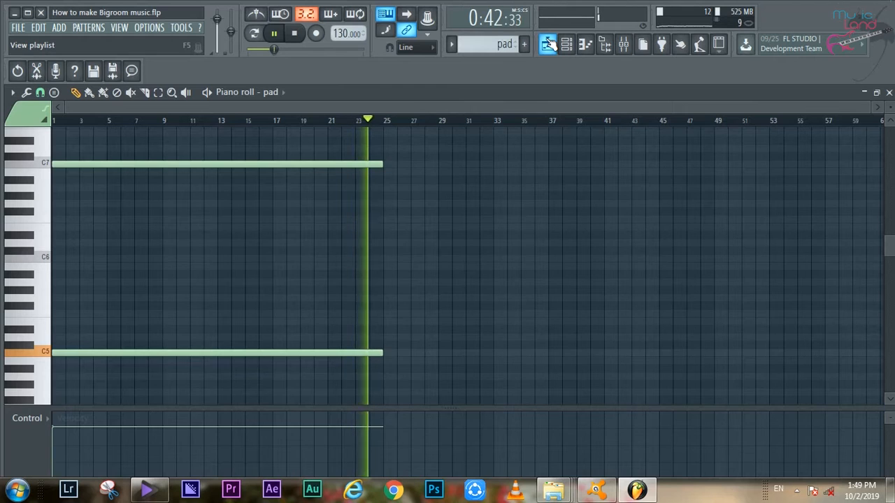
pyautogui.click(547, 44)
# - Stop playback and solo the Pad track in the playlist
pyautogui.scroll(-3, 340, 305)
pyautogui.press('space')
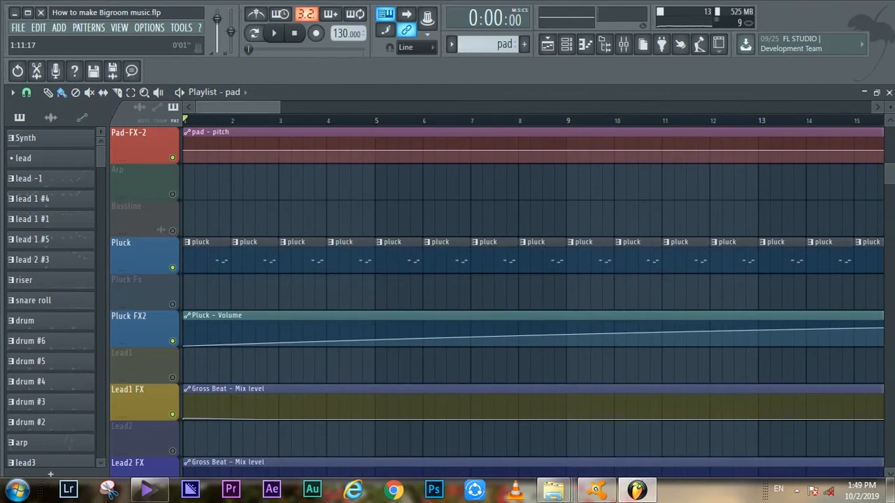
pyautogui.scroll(-5, 277, 240)
pyautogui.scroll(1, 279, 242)
pyautogui.scroll(4, 279, 241)
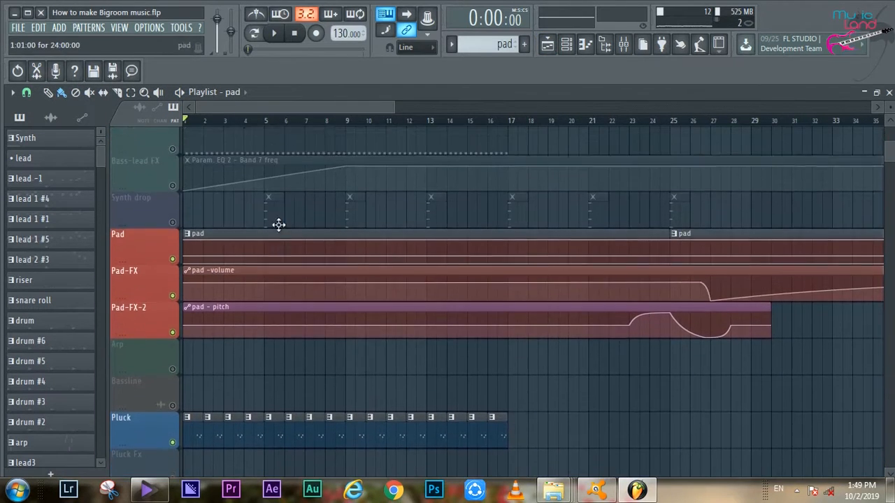
pyautogui.rightClick(172, 268)
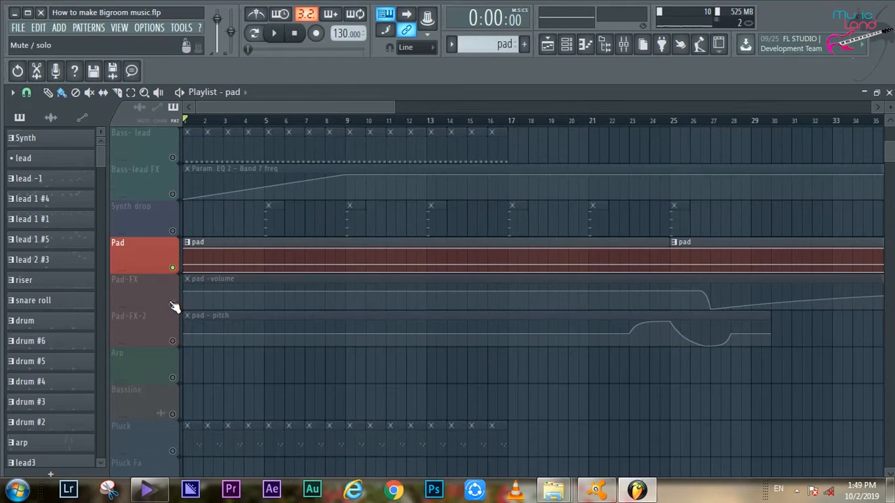
# - Enable the Pad-FX and Pad-FX-2 tracks with the pad, then play from bar 14 through the pitch automation curve
pyautogui.click(172, 304)
pyautogui.click(172, 341)
pyautogui.click(461, 121)
pyautogui.press('space')
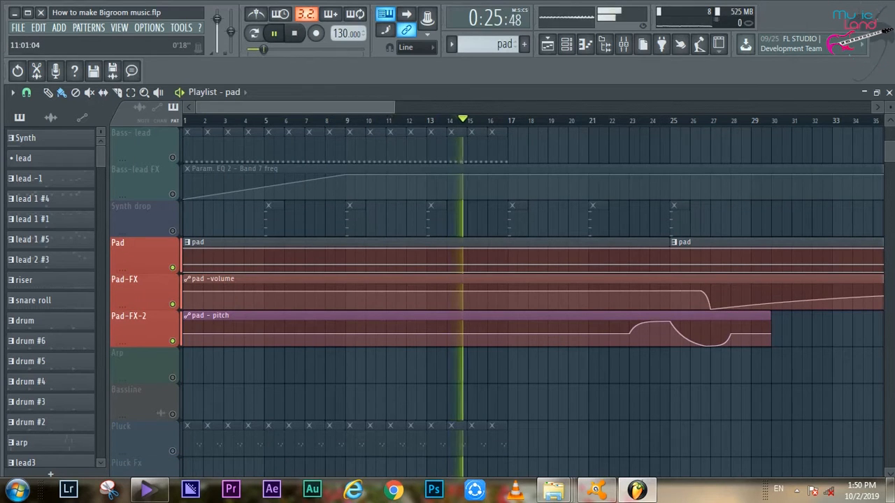
pyautogui.scroll(-3, 387, 108)
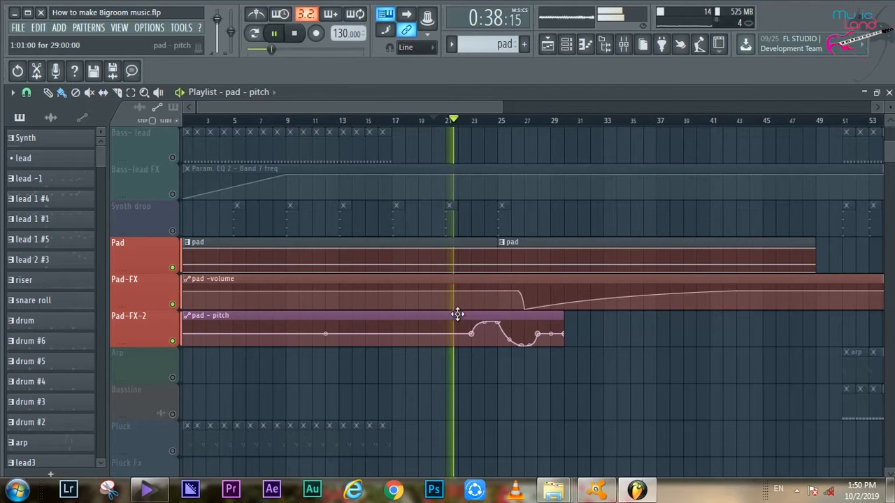
pyautogui.scroll(3, 485, 123)
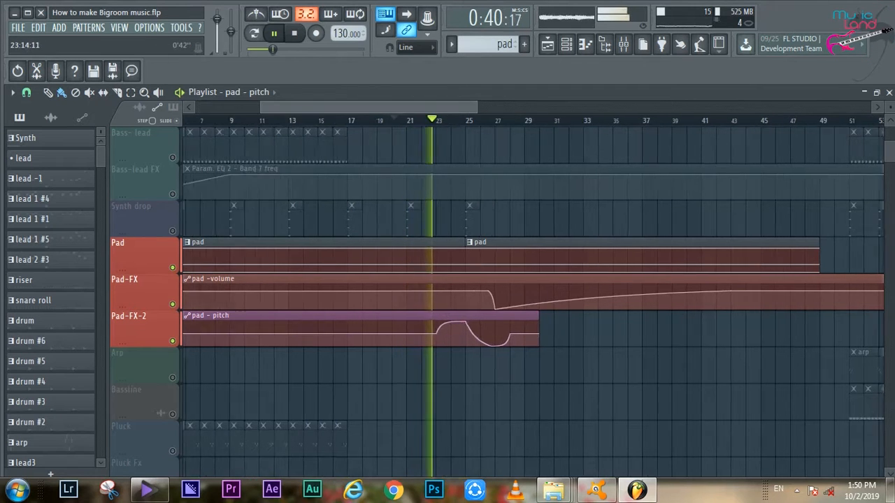
pyautogui.scroll(2, 483, 112)
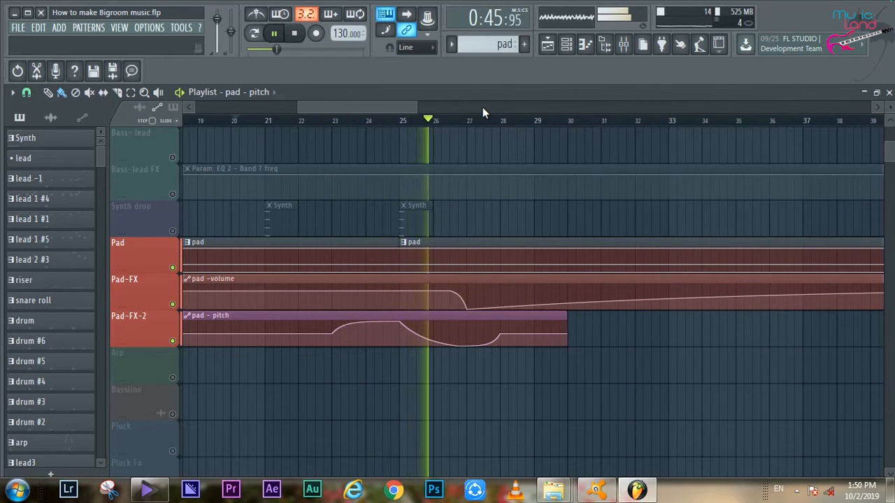
pyautogui.press('space')
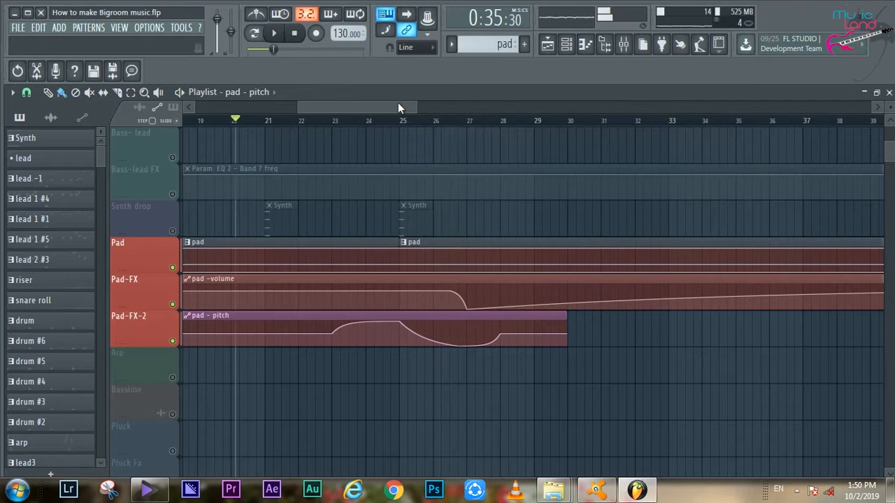
# - Solo the Pluck track, enable its Pluck FX2 volume automation, and audition them from around bar 13 before stopping
pyautogui.moveTo(299, 107); pyautogui.dragTo(130, 107)
pyautogui.moveTo(488, 107); pyautogui.dragTo(462, 106)
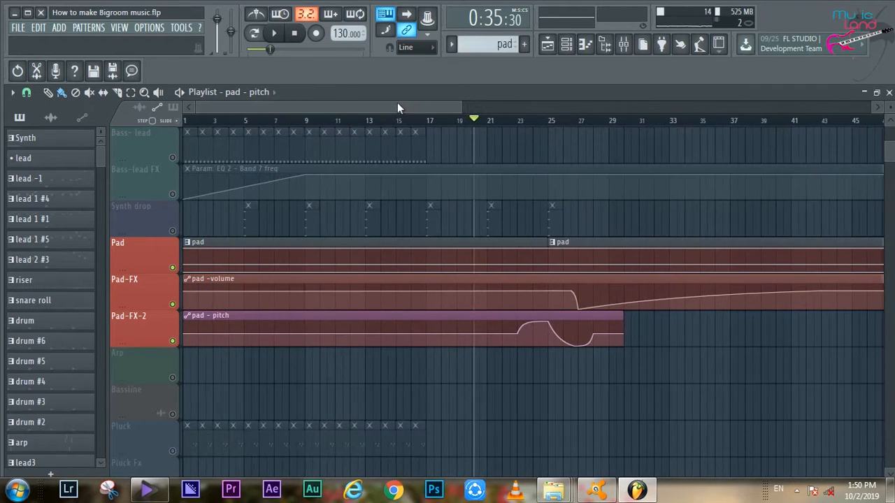
pyautogui.scroll(-3, 340, 293)
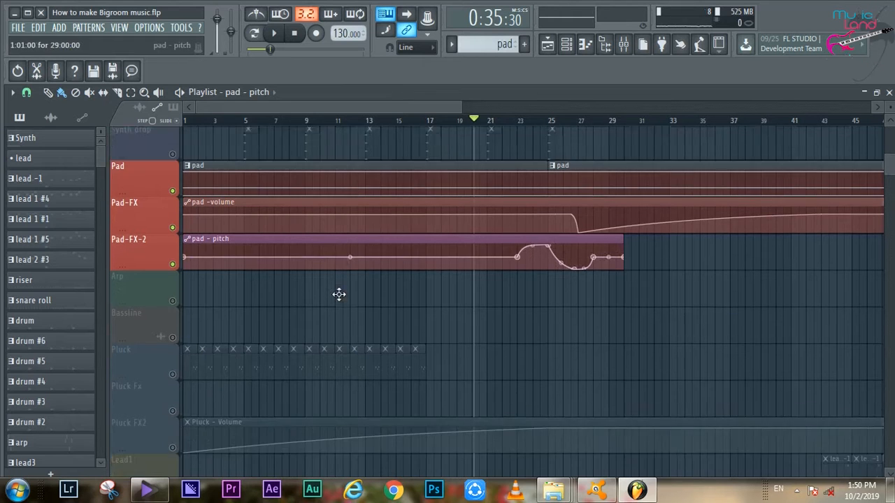
pyautogui.rightClick(172, 340)
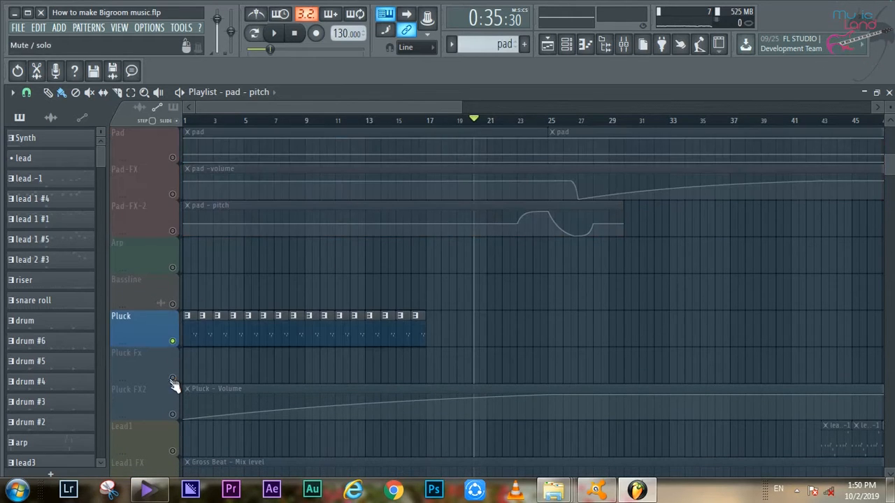
pyautogui.click(171, 415)
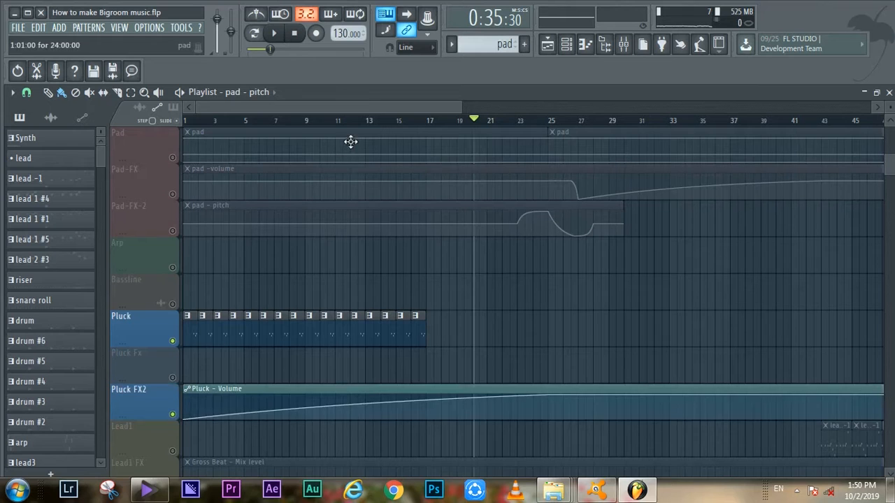
pyautogui.press('space')
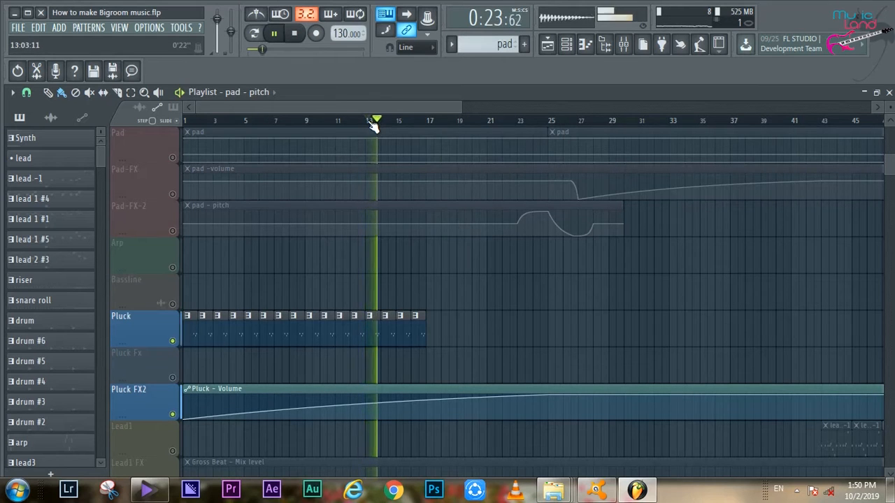
pyautogui.scroll(-3, 342, 312)
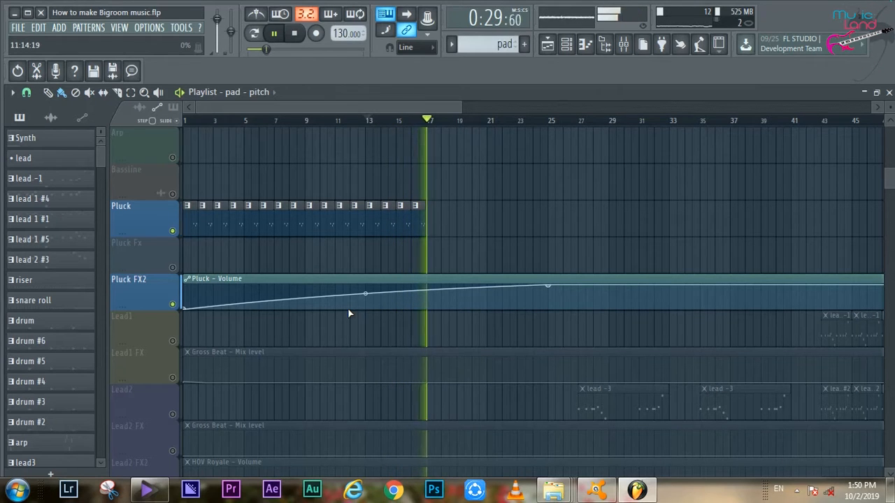
pyautogui.press('space')
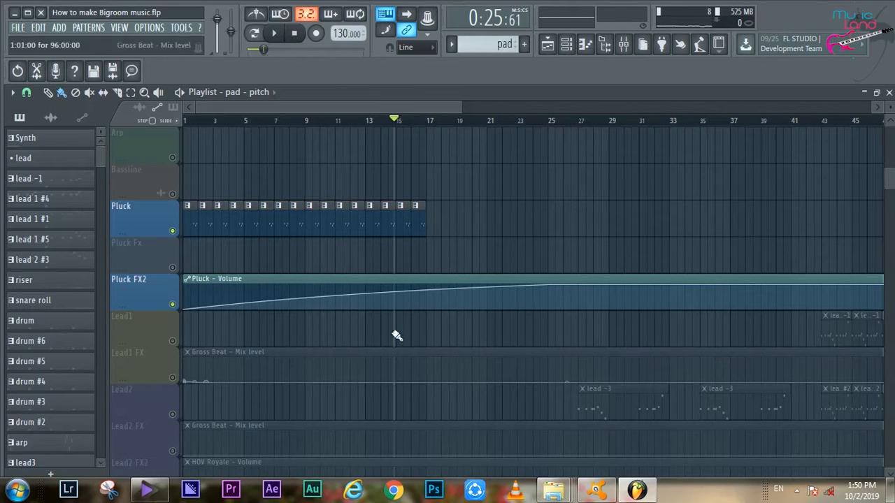
# - Re-enable all tracks and play from around bar 15 through the riser, snare roll, Sweep in and Boom drop clips
pyautogui.rightClick(173, 379)
pyautogui.rightClick(173, 379)
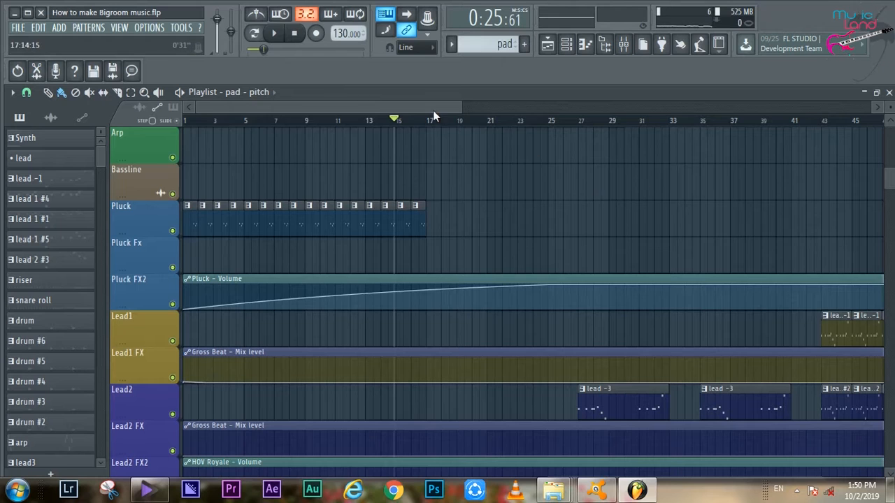
pyautogui.moveTo(336, 108); pyautogui.dragTo(381, 111)
pyautogui.scroll(4, 361, 239)
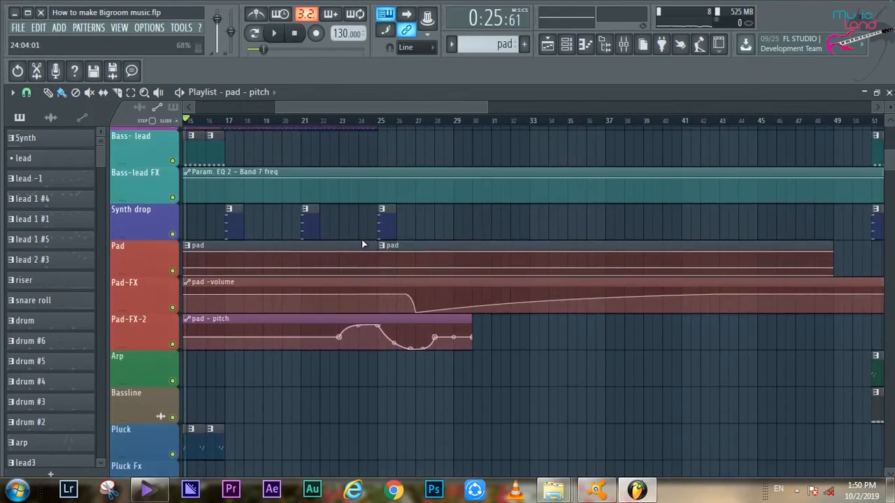
pyautogui.scroll(-10, 362, 243)
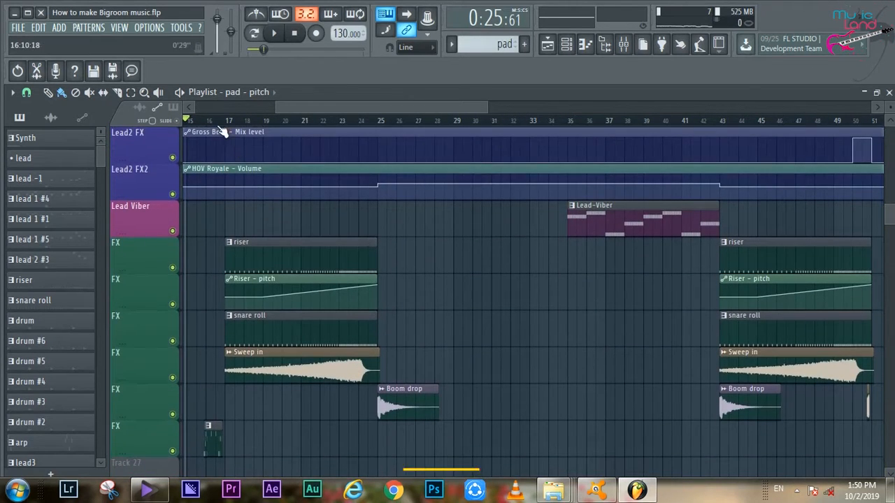
pyautogui.press('space')
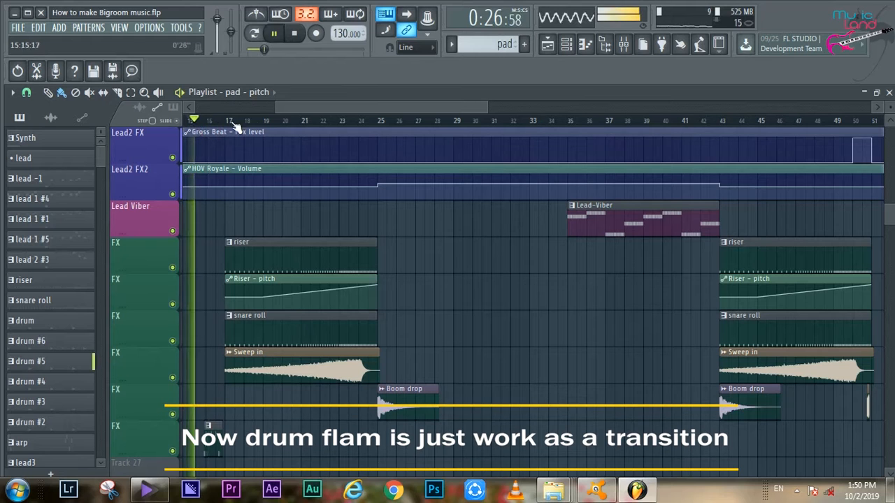
pyautogui.moveTo(368, 109); pyautogui.dragTo(322, 110)
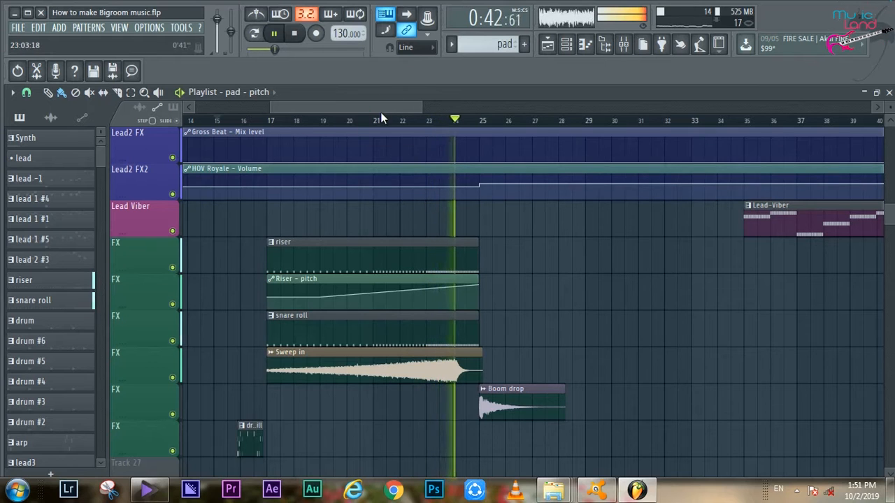
pyautogui.moveTo(388, 107); pyautogui.dragTo(407, 106)
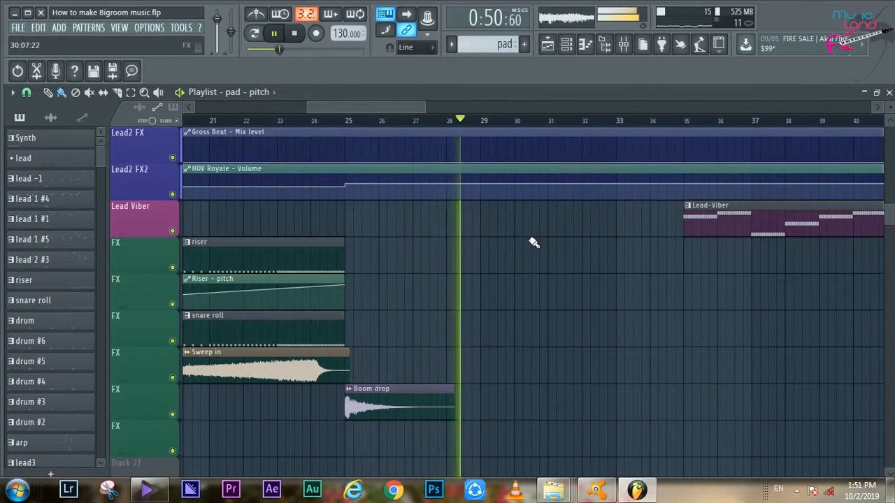
# - Jump playback to bar 33, then bar 34, and on to around bar 40 to audition the Lead-Viber section
pyautogui.moveTo(418, 107); pyautogui.dragTo(446, 107)
pyautogui.click(467, 121)
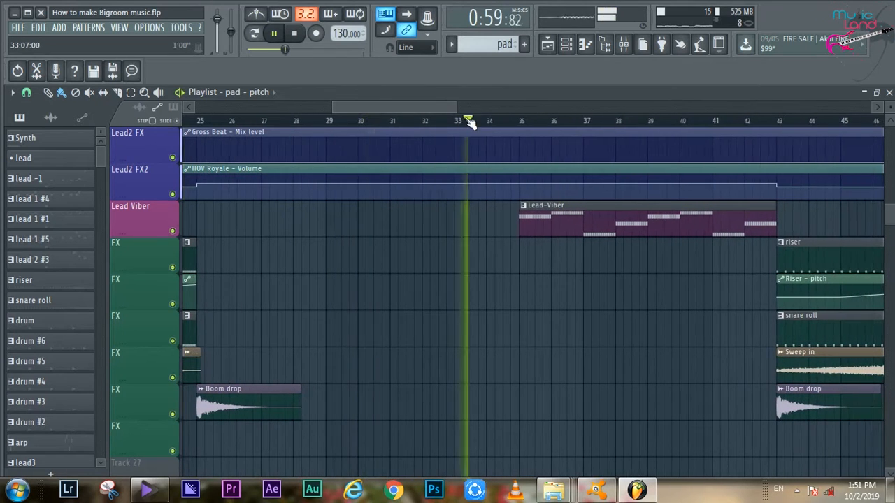
pyautogui.click(504, 120)
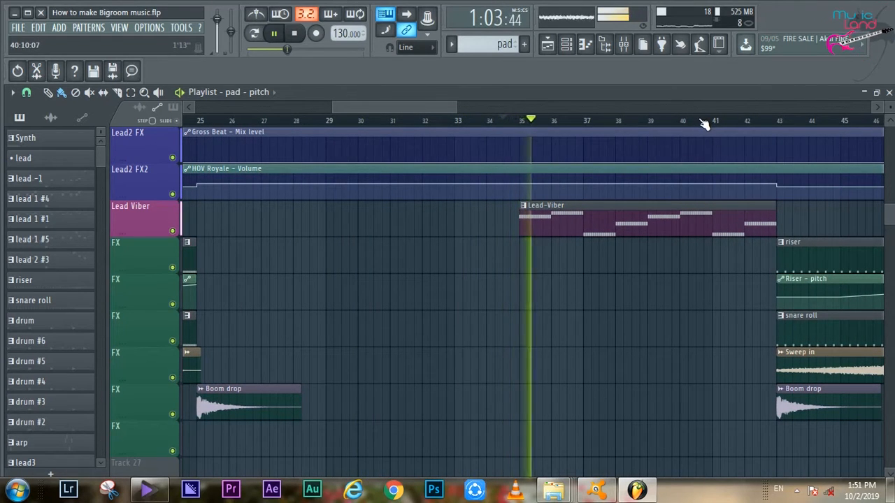
pyautogui.moveTo(431, 108); pyautogui.dragTo(466, 107)
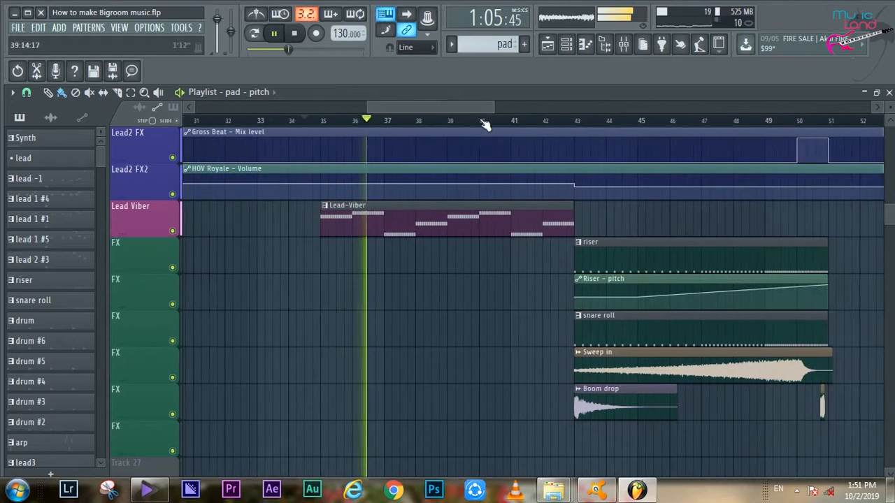
pyautogui.click(510, 122)
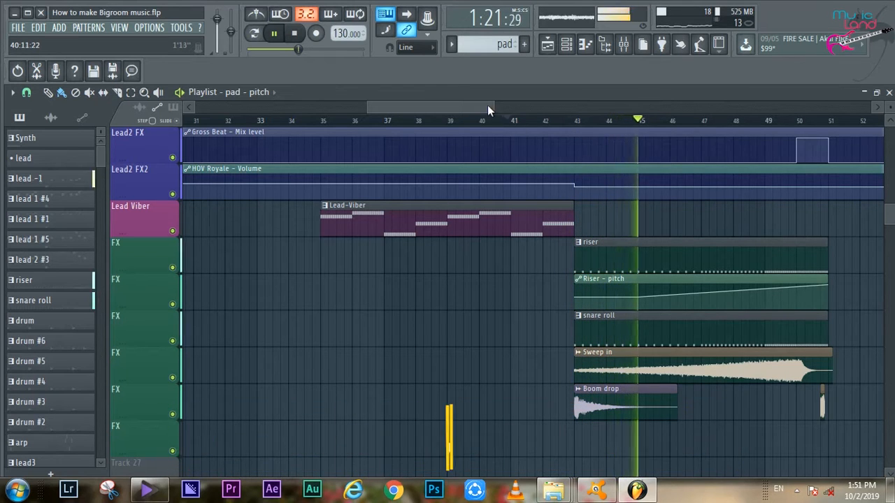
# - Follow playback through the second build-up into the bar 51 drop and examine its bass lead, Synth, arp and bassline clips
pyautogui.moveTo(487, 106); pyautogui.dragTo(546, 107)
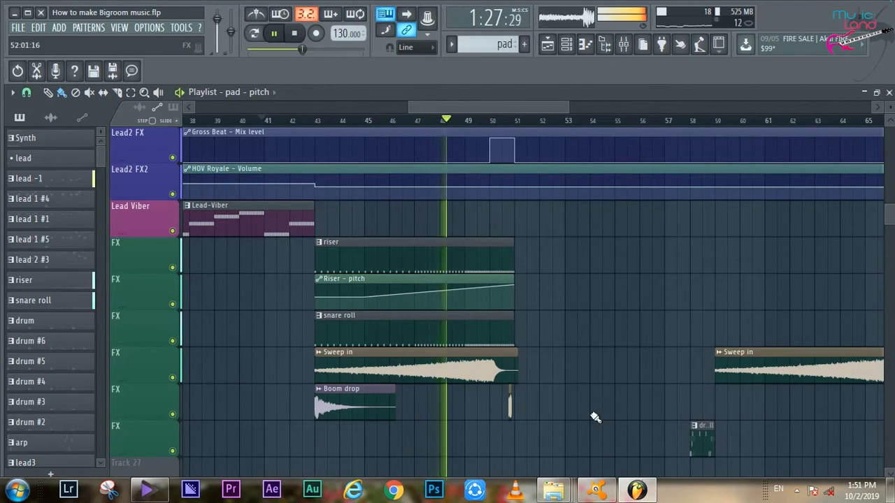
pyautogui.scroll(5, 591, 426)
pyautogui.scroll(5, 587, 448)
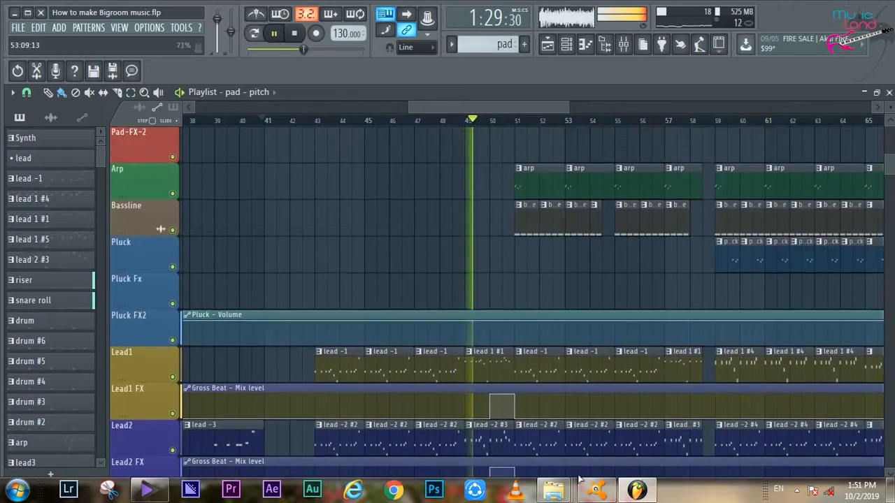
pyautogui.scroll(3, 529, 180)
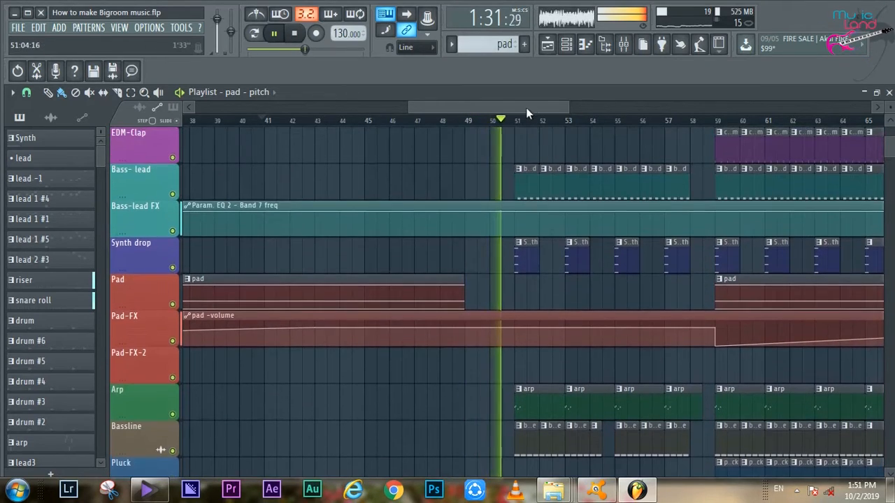
pyautogui.moveTo(525, 108); pyautogui.dragTo(538, 117)
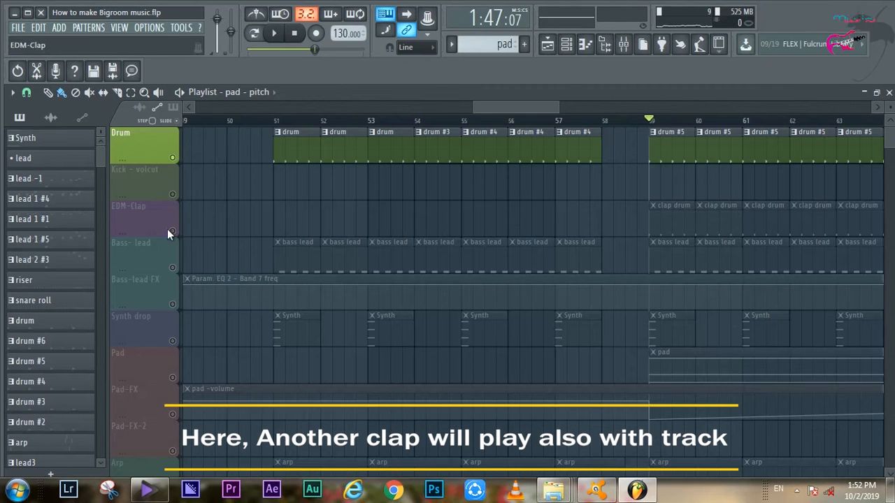
# - Audition the EDM-Clap track with the drum at bar 59, solo it after stopping, and re-enable all tracks
pyautogui.click(173, 231)
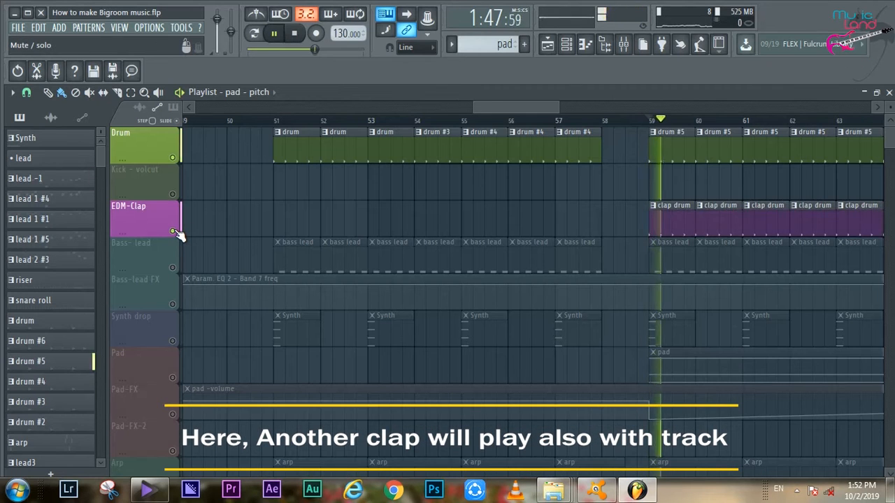
pyautogui.press('space')
pyautogui.rightClick(174, 231)
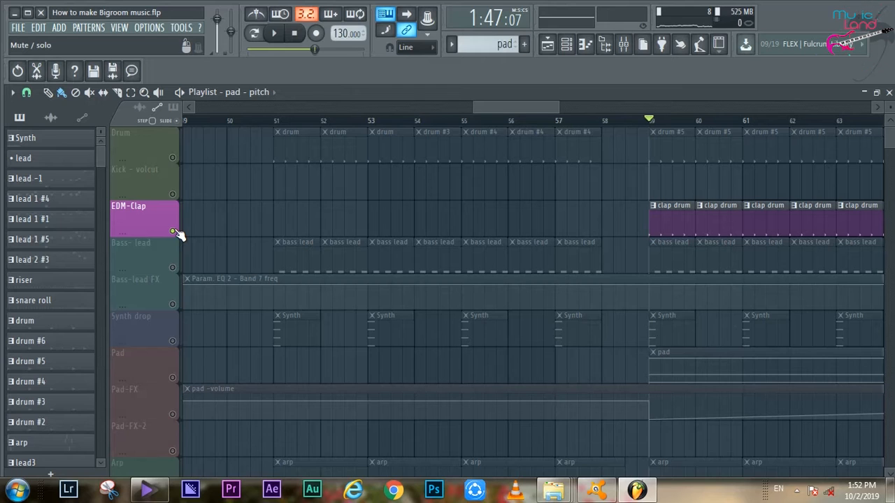
pyautogui.rightClick(174, 231)
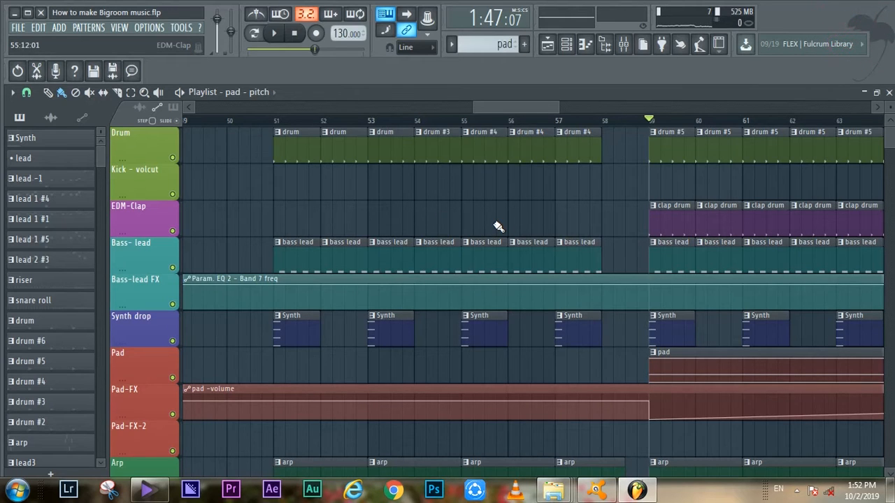
# - Play the full mix from bar 59 and examine the remaining arrangement through to the end of the song
pyautogui.moveTo(527, 107); pyautogui.dragTo(631, 108)
pyautogui.moveTo(575, 106); pyautogui.dragTo(523, 106)
pyautogui.press('space')
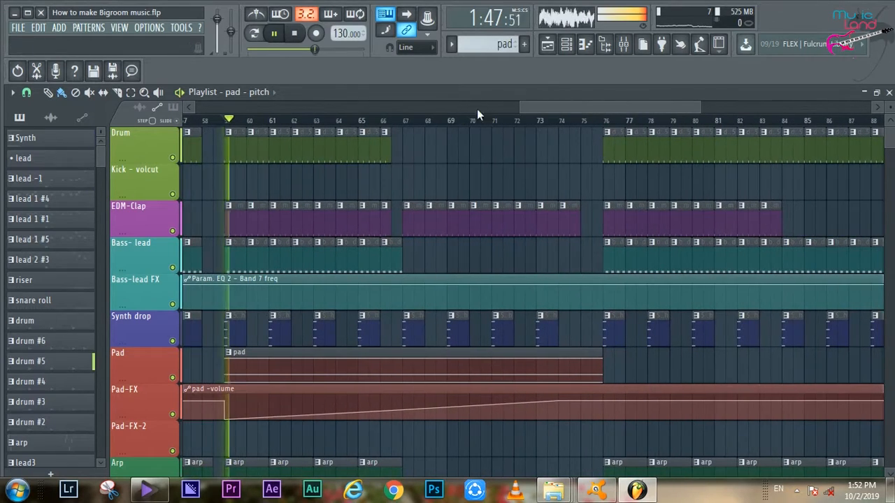
pyautogui.scroll(-1, 588, 108)
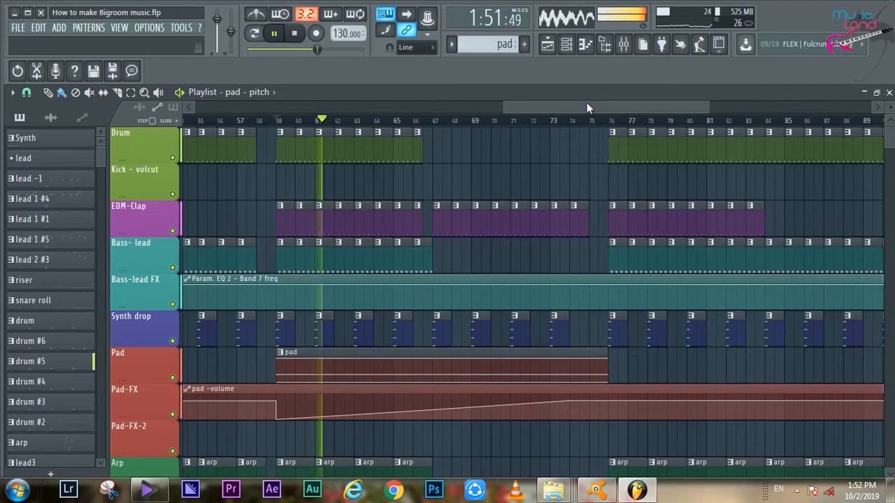
pyautogui.scroll(-6, 524, 109)
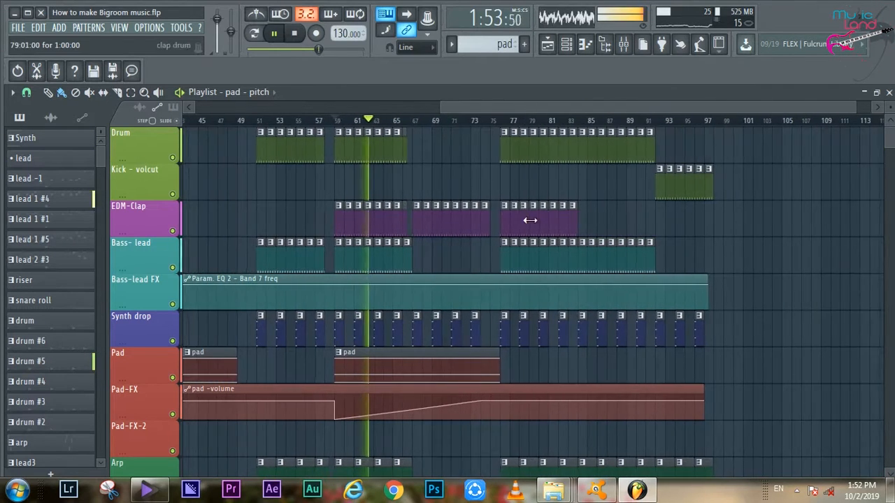
pyautogui.scroll(-3, 529, 227)
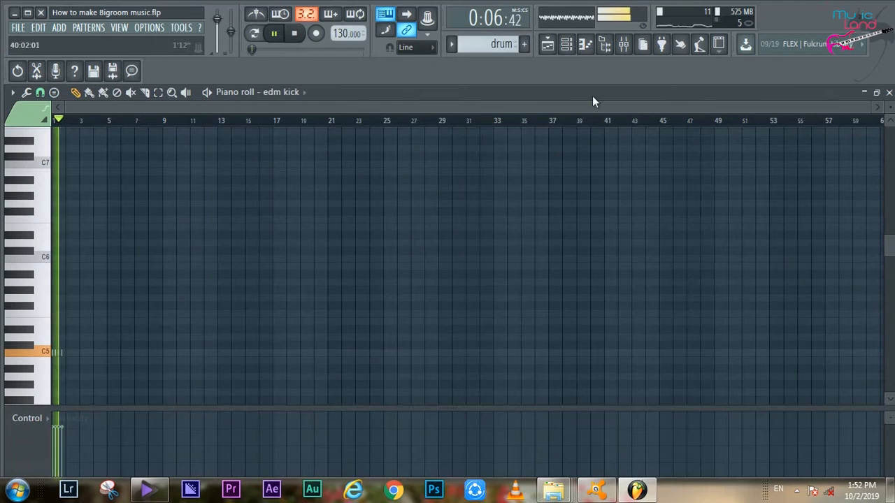
# - Inspect the drum pattern's edm kick and clap steps in the channel rack, then return to the playlist
pyautogui.click(566, 45)
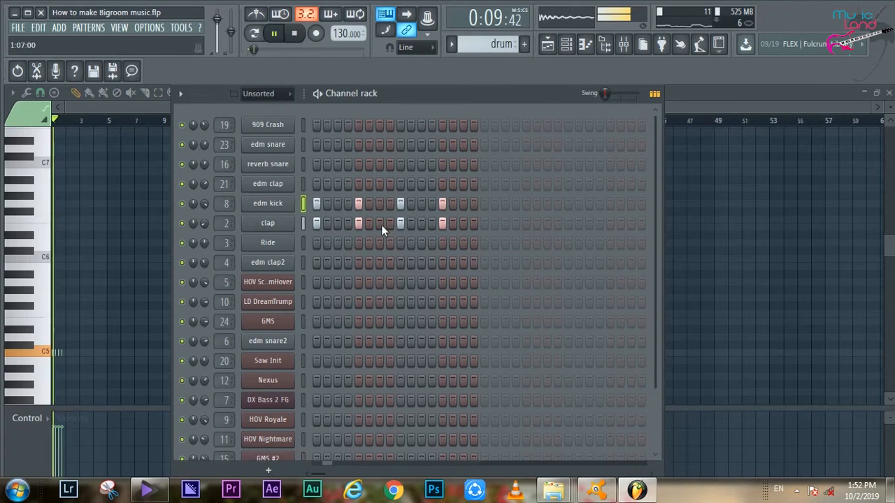
pyautogui.click(547, 45)
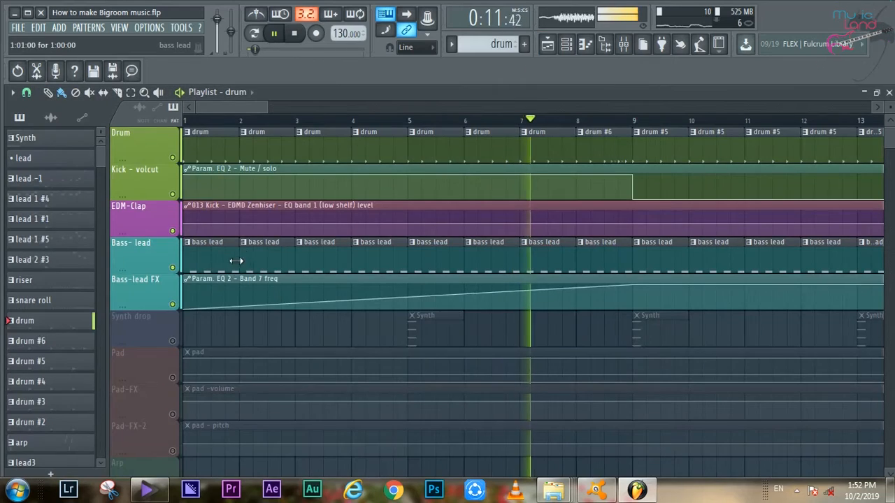
# - Examine the bass lead pattern's notes in the piano roll and return to the playlist
pyautogui.doubleClick(236, 259)
pyautogui.scroll(10, 254, 109)
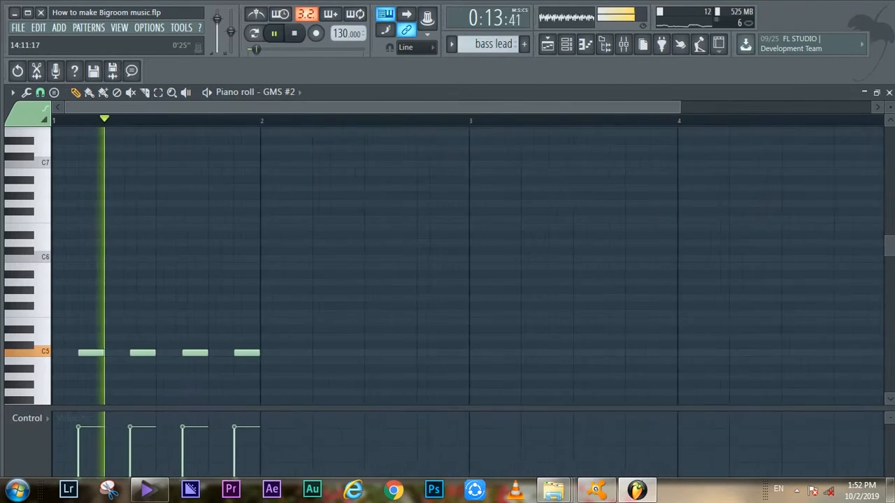
pyautogui.click(548, 45)
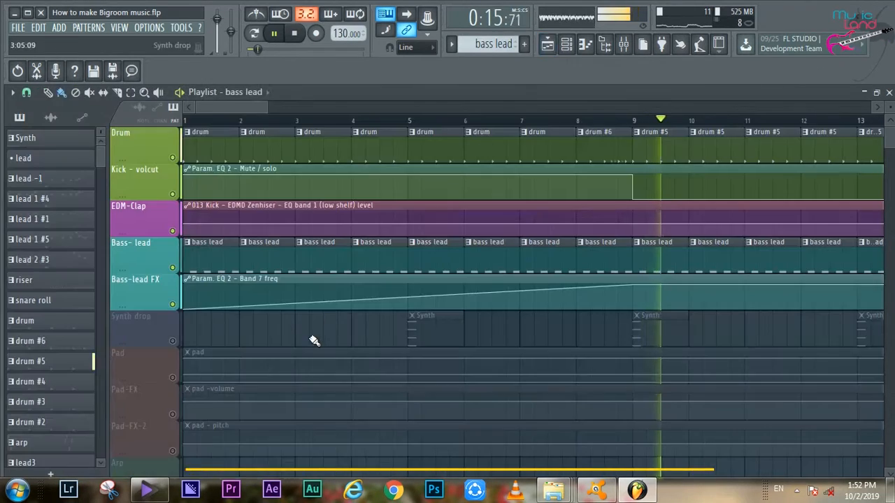
# - Enable the Synth drop, Pad, Pad-FX and Pad-FX-2 tracks and replay the arrangement from bar 1
pyautogui.click(173, 340)
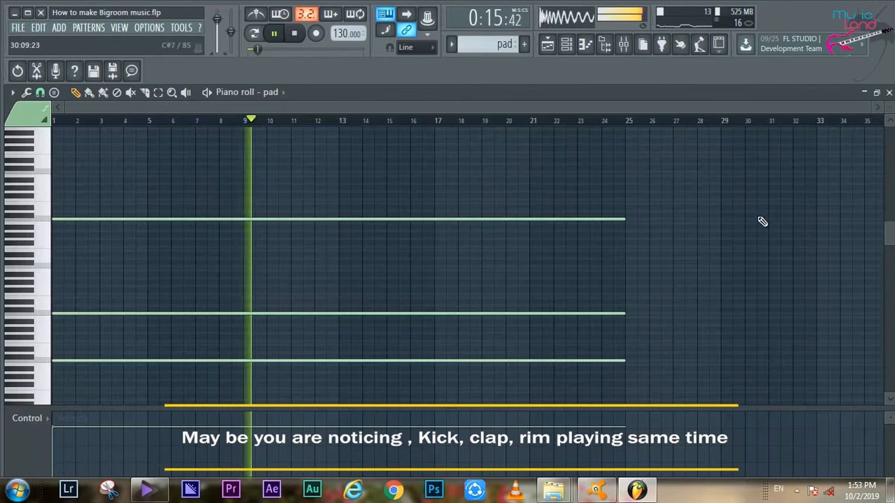
pyautogui.click(547, 47)
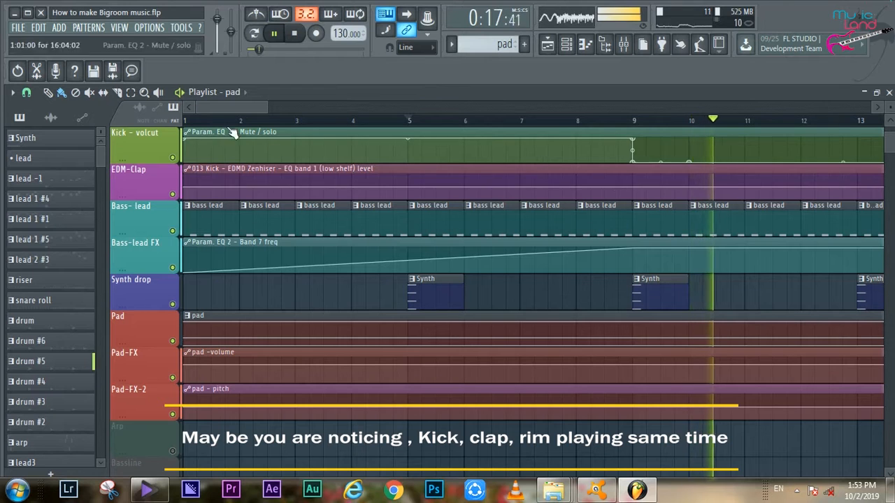
pyautogui.scroll(-3, 234, 110)
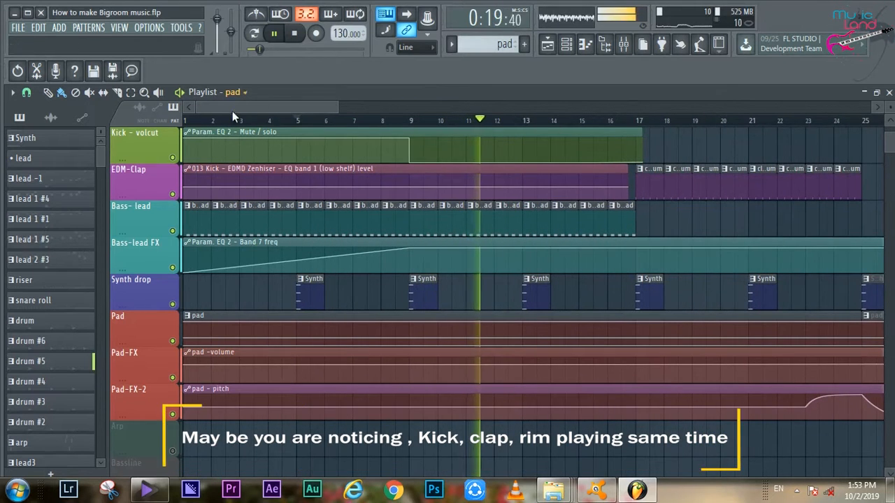
pyautogui.click(185, 121)
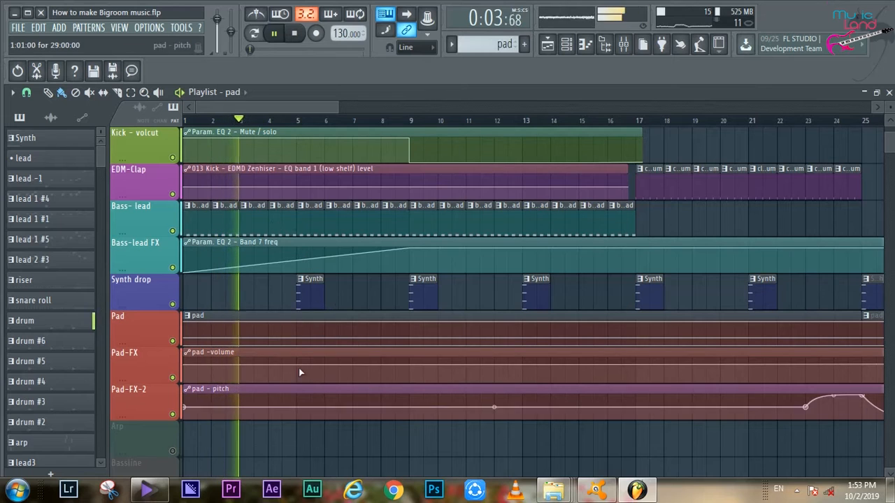
# - Inspect the long held notes of the pad pattern in the piano roll during playback, then go back to the playlist
pyautogui.scroll(-2, 400, 413)
pyautogui.doubleClick(340, 261)
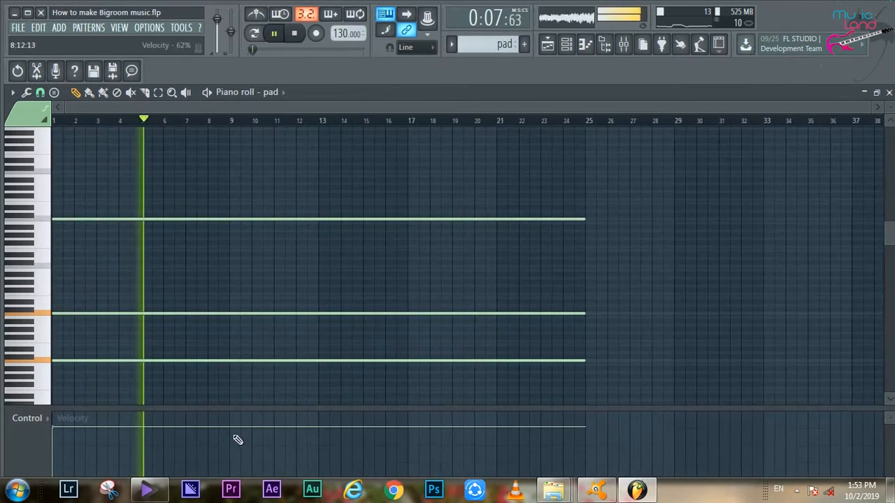
pyautogui.click(547, 44)
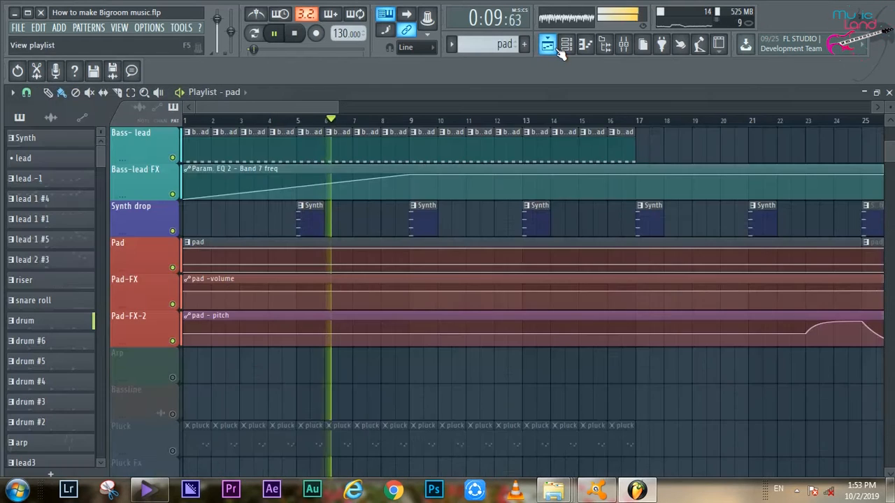
# - Solo the Pluck track briefly and re-enable all tracks in the playlist
pyautogui.scroll(-3, 485, 296)
pyautogui.rightClick(173, 341)
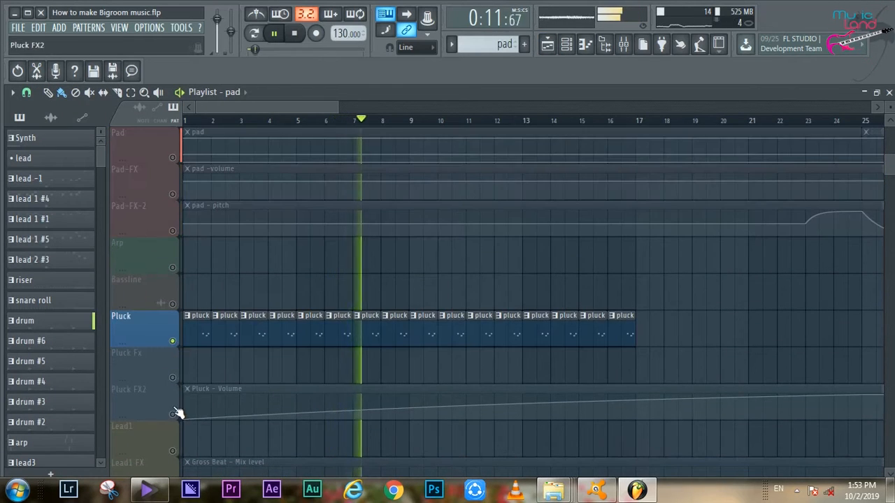
pyautogui.click(174, 414)
pyautogui.doubleClick(167, 341)
pyautogui.rightClick(173, 342)
pyautogui.rightClick(173, 342)
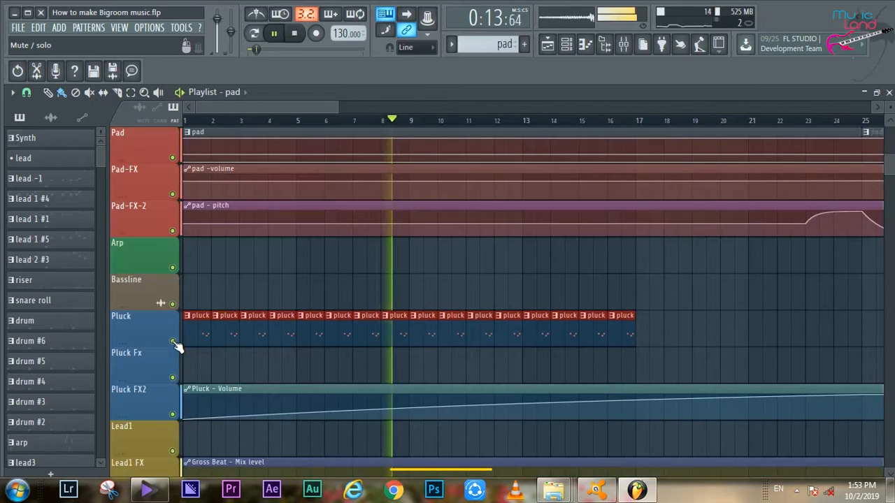
# - Examine the pluck pattern's notes up close in the piano roll and return to the playlist
pyautogui.scroll(-2, 194, 374)
pyautogui.doubleClick(459, 246)
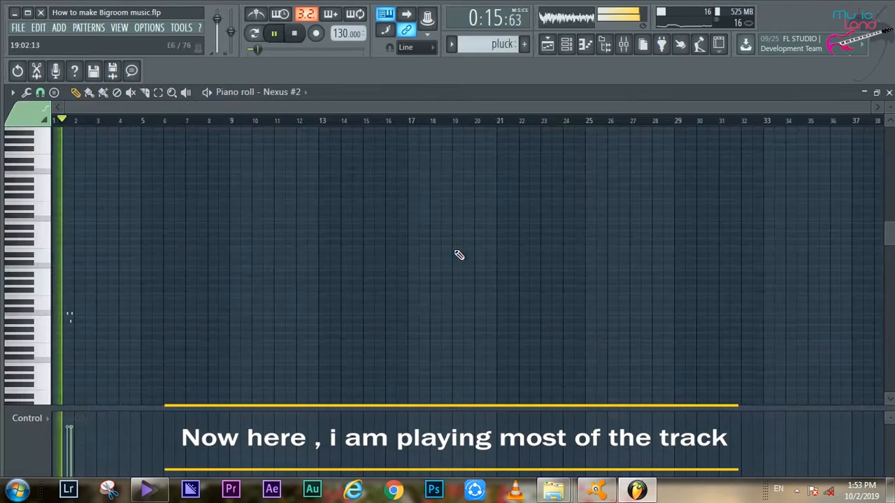
pyautogui.scroll(6, 322, 109)
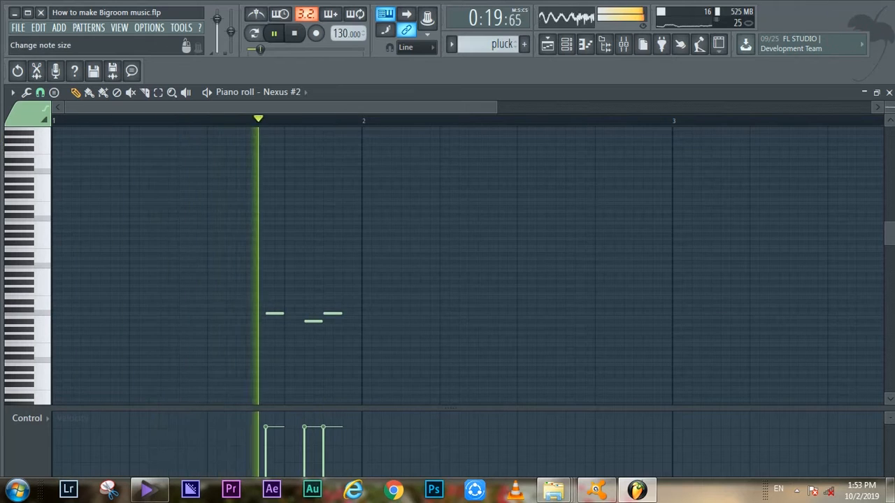
pyautogui.moveTo(889, 107); pyautogui.dragTo(889, 93)
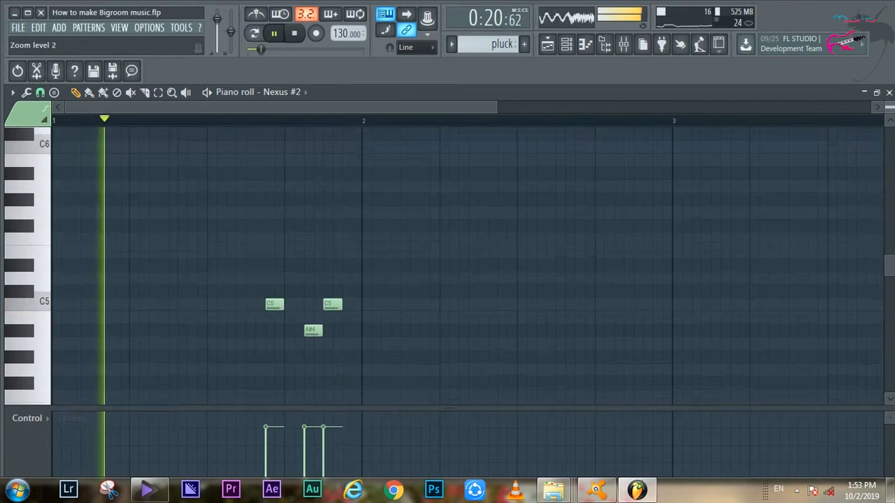
pyautogui.click(547, 45)
# - Inspect the drum fill pattern before bar 17 in the channel rack, including its edm snare notes in the piano roll
pyautogui.scroll(-7, 512, 311)
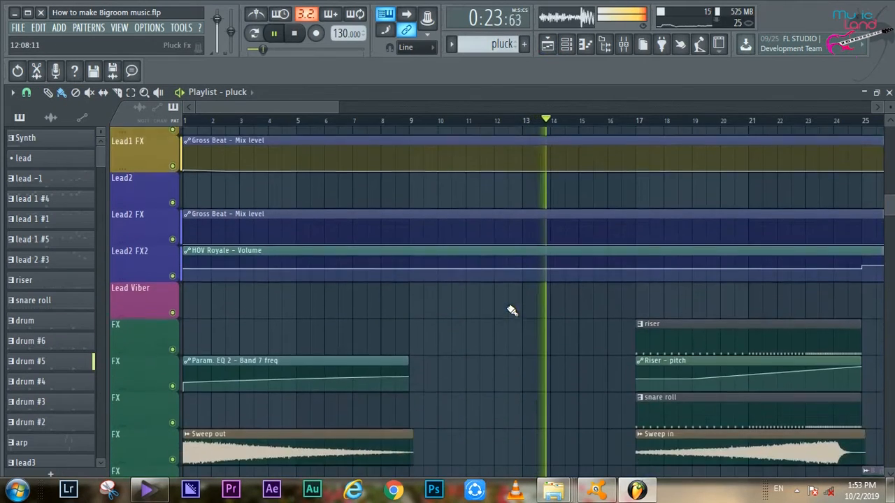
pyautogui.scroll(-2, 513, 310)
pyautogui.moveTo(288, 107); pyautogui.dragTo(322, 126)
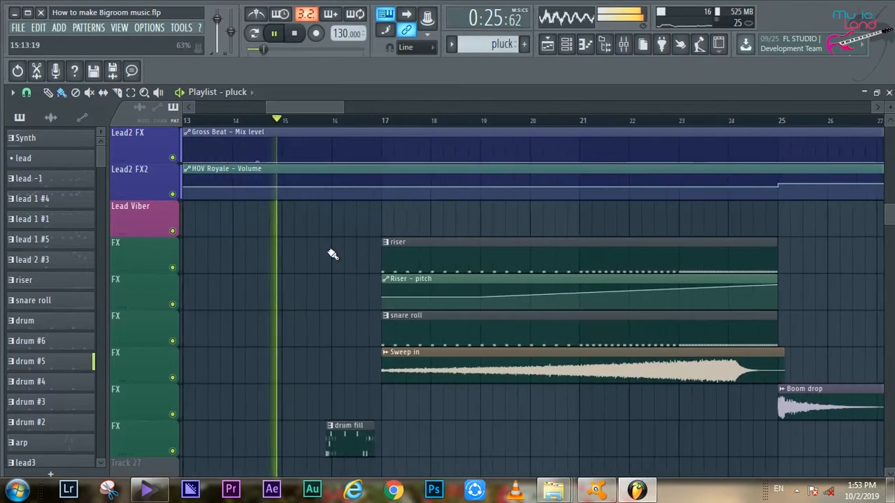
pyautogui.doubleClick(350, 437)
pyautogui.click(566, 45)
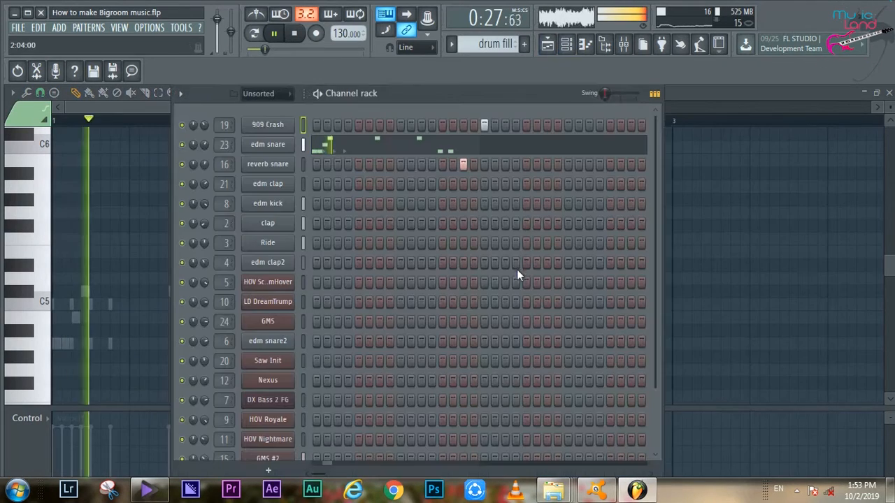
pyautogui.click(365, 151)
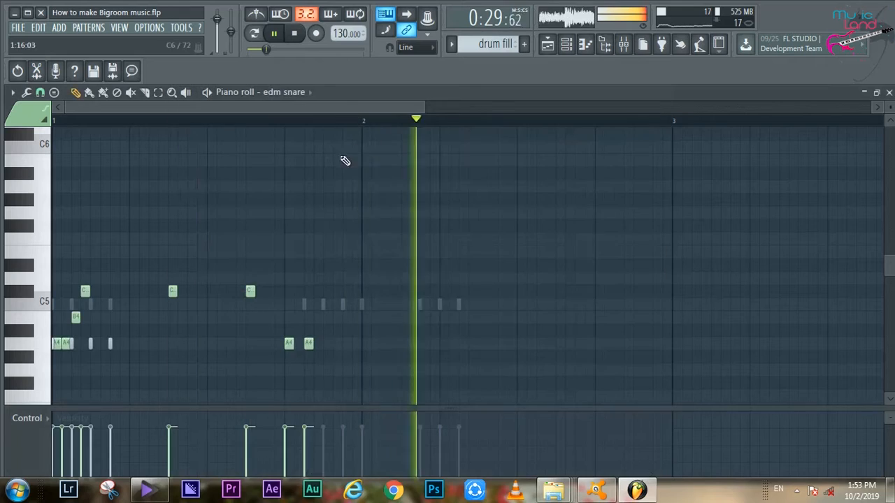
pyautogui.press('F5')
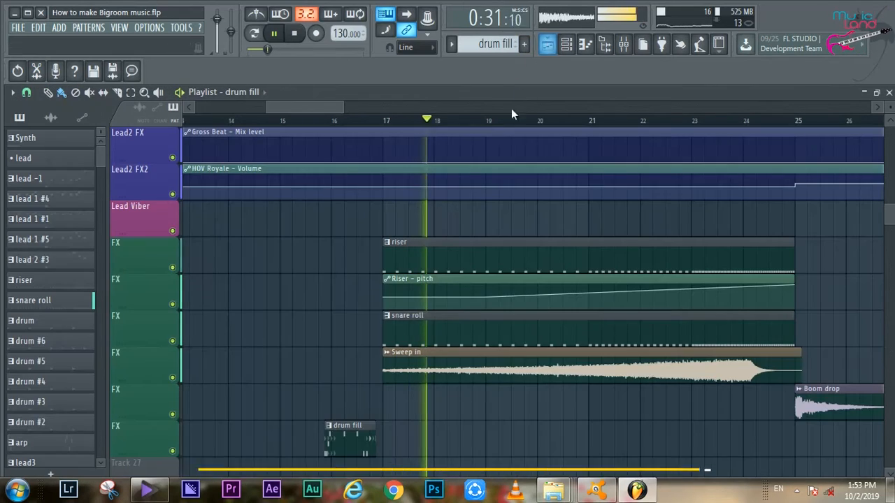
# - Examine the riser pattern's accelerating notes, then follow playback past the Boom drop clip at bar 25
pyautogui.doubleClick(425, 250)
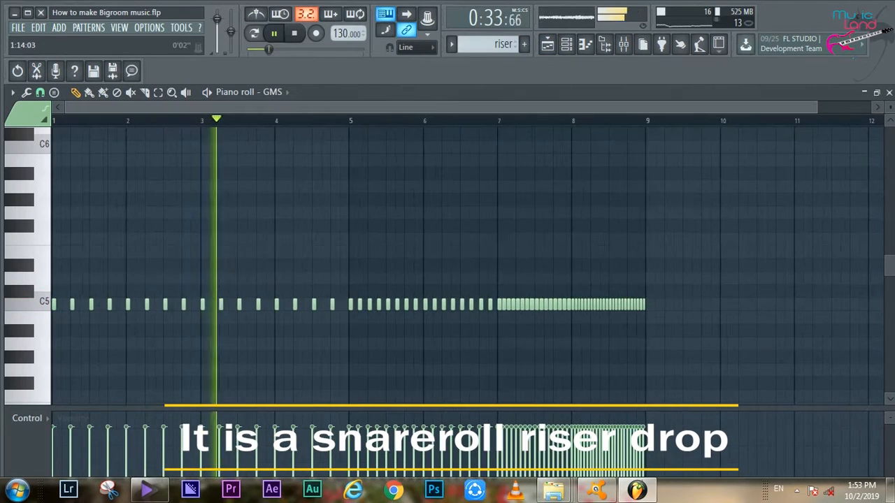
pyautogui.click(547, 45)
pyautogui.moveTo(295, 106); pyautogui.dragTo(342, 106)
pyautogui.scroll(-3, 447, 294)
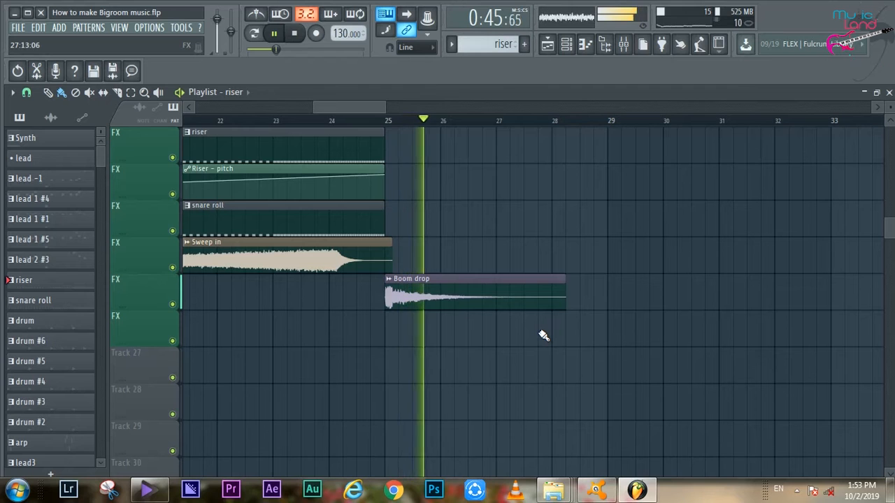
# - Inspect the notes of the lead -3 clip on the Lead2 track at bar 27 and return to the playlist
pyautogui.scroll(2, 622, 336)
pyautogui.scroll(6, 625, 336)
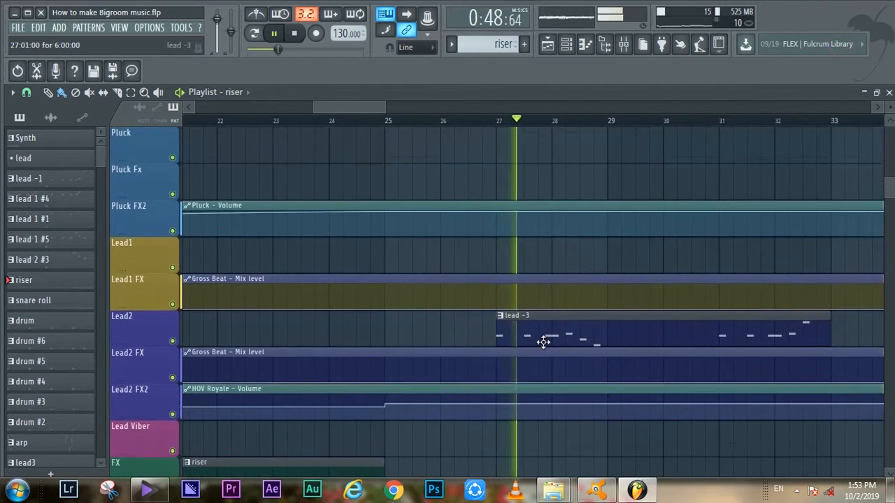
pyautogui.doubleClick(548, 339)
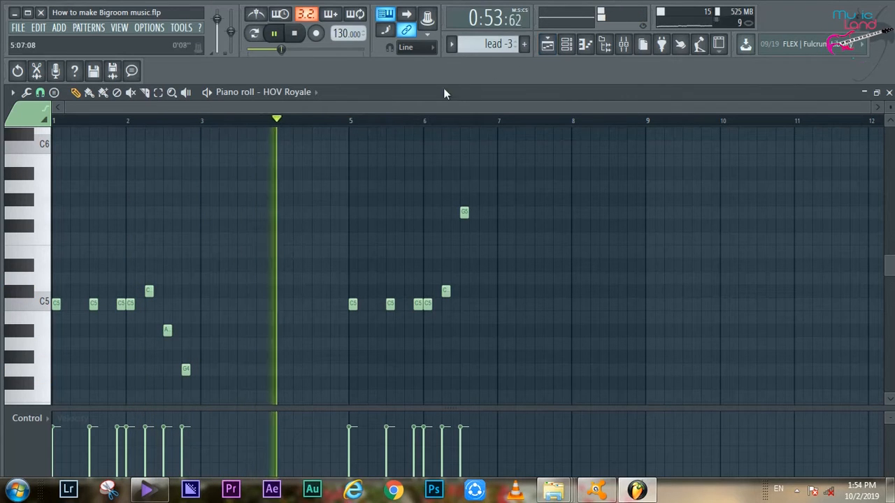
pyautogui.click(548, 47)
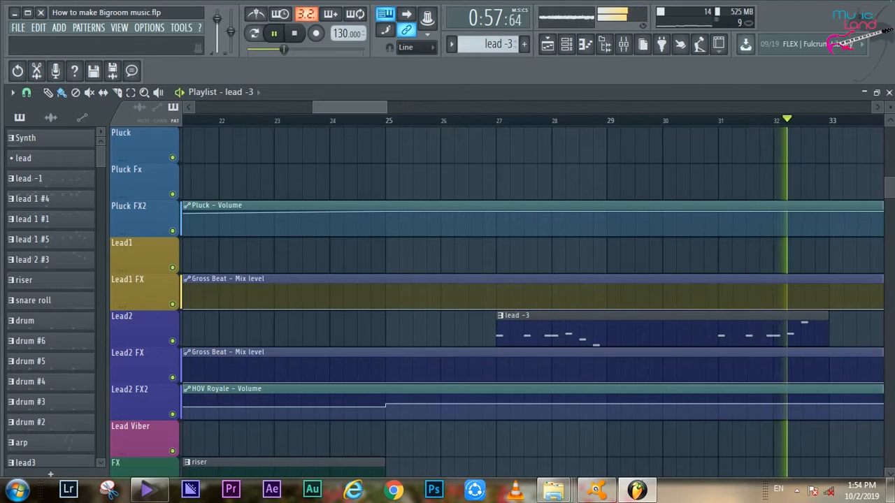
# - Follow playback through the Lead2 and Lead-Viber clips from bar 35 and the build-up FX clips from bar 43
pyautogui.moveTo(370, 107)
pyautogui.mouseDown()
pyautogui.moveTo(414, 107)
pyautogui.moveTo(370, 106)
pyautogui.mouseUp()
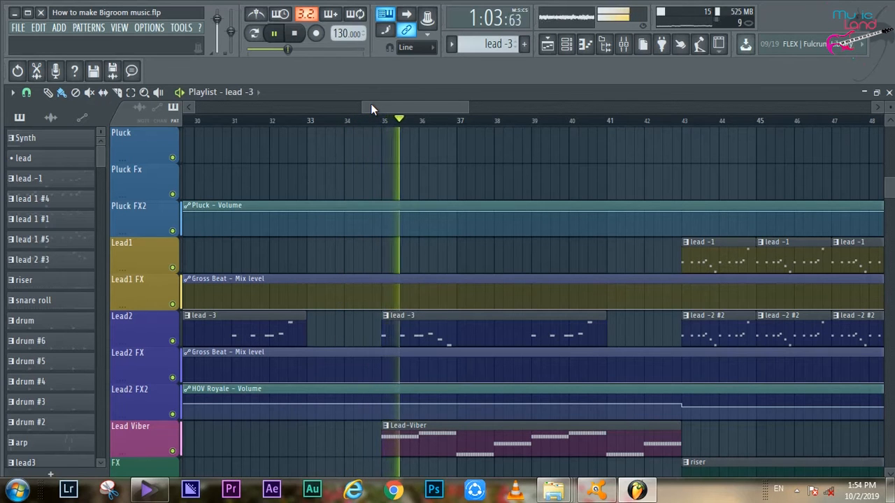
pyautogui.scroll(3, 502, 279)
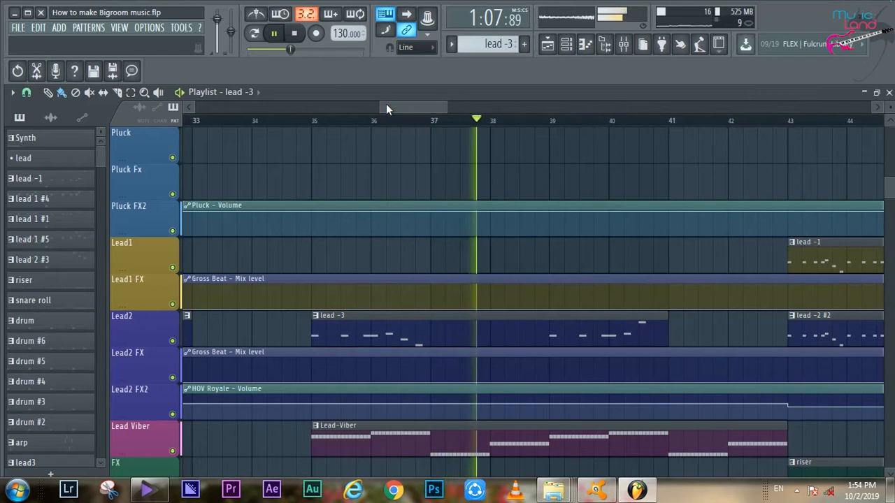
pyautogui.scroll(-4, 385, 247)
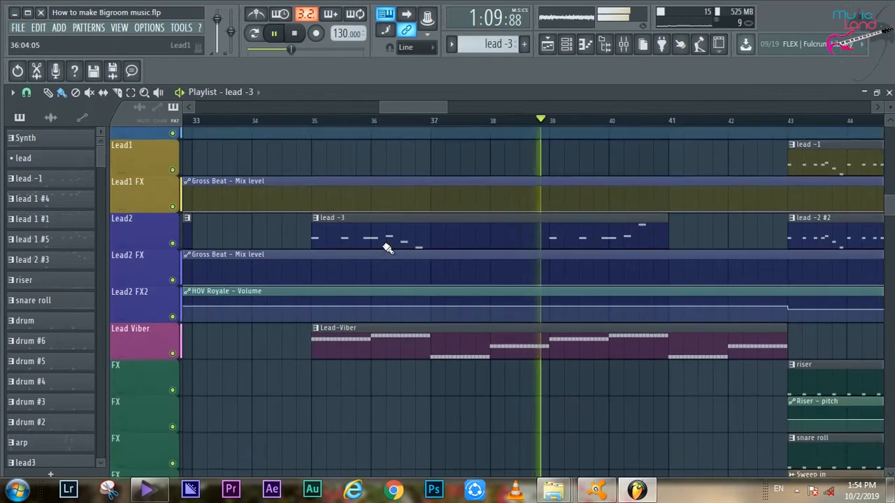
pyautogui.moveTo(389, 107); pyautogui.dragTo(406, 107)
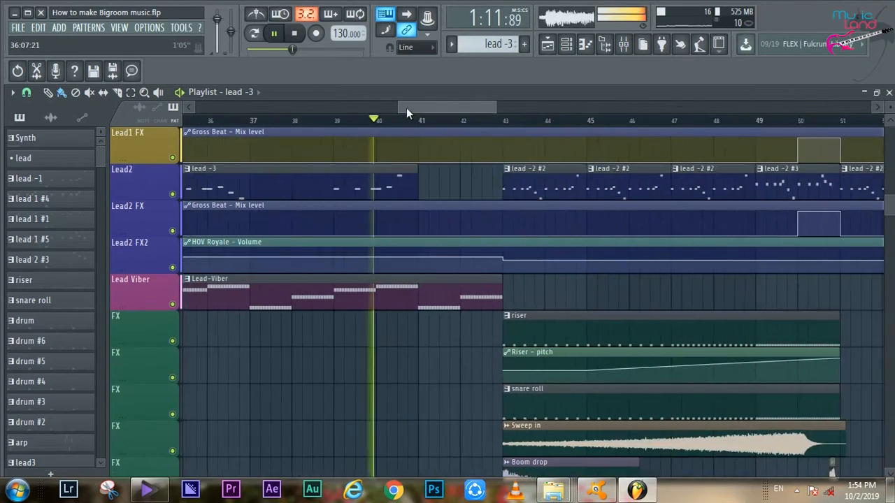
pyautogui.scroll(-3, 420, 166)
pyautogui.scroll(-4, 438, 179)
pyautogui.scroll(5, 437, 180)
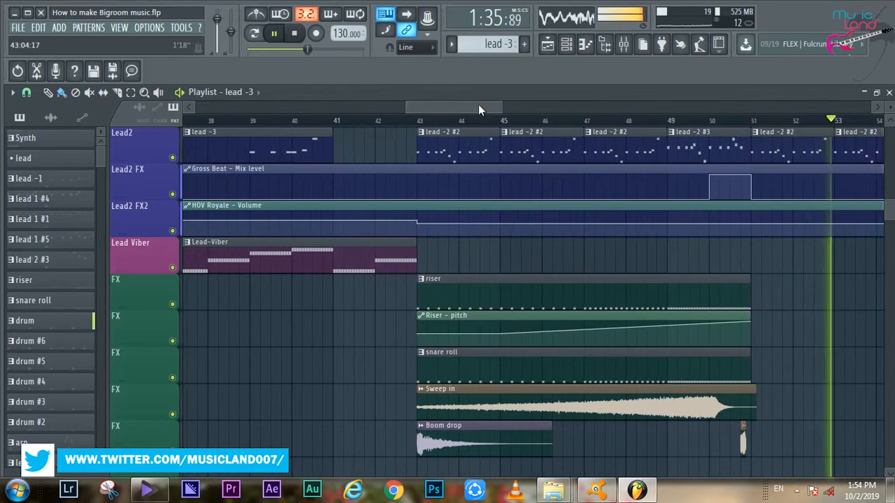
# - Replay the transition into bar 51 and examine the drop's lead, bassline, Synth, bass lead and drum clips
pyautogui.press('space')
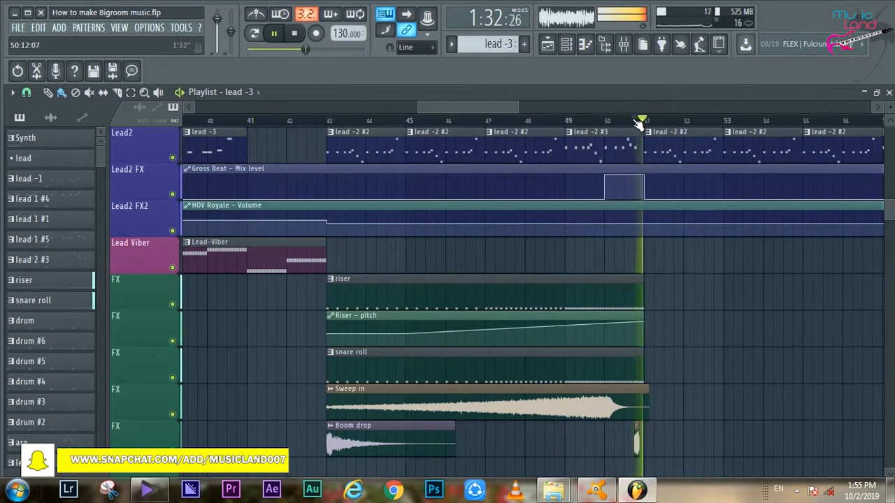
pyautogui.moveTo(468, 107); pyautogui.dragTo(491, 107)
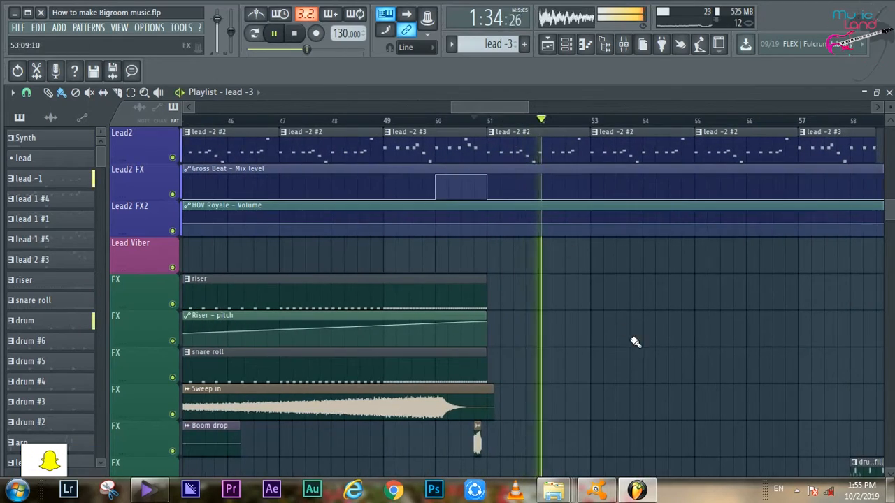
pyautogui.scroll(4, 638, 343)
pyautogui.scroll(10, 643, 350)
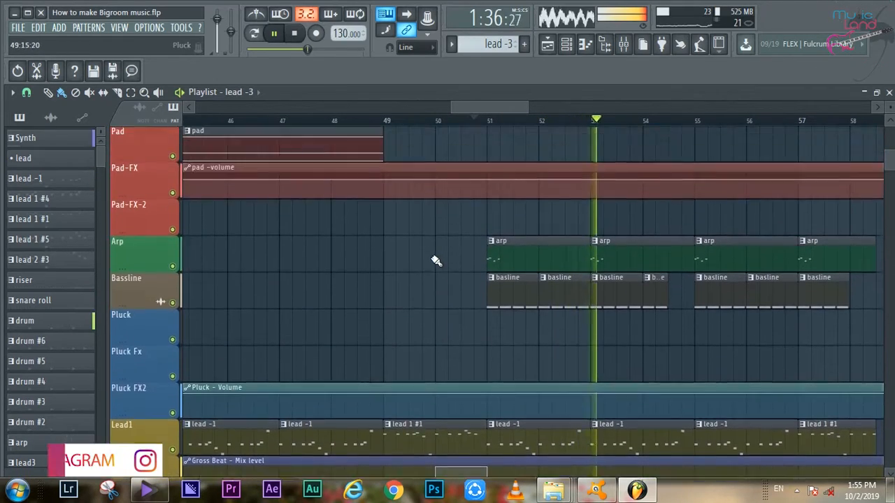
pyautogui.scroll(3, 433, 252)
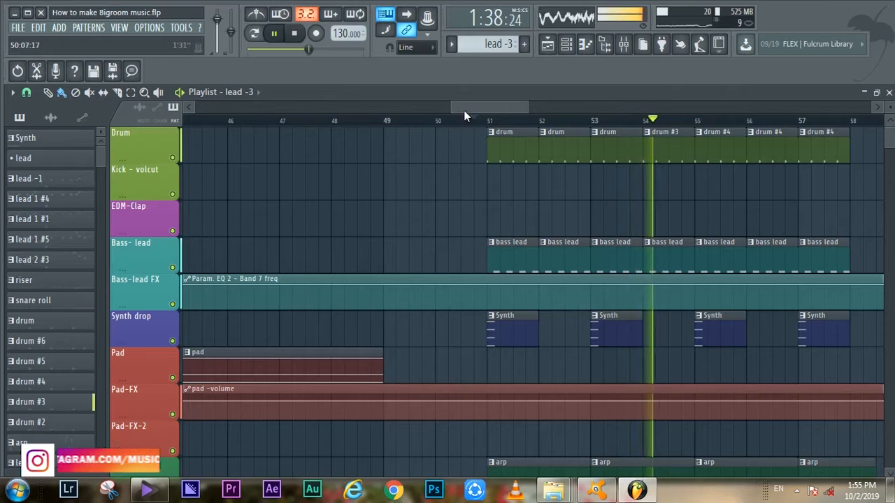
pyautogui.moveTo(464, 110); pyautogui.dragTo(478, 110)
# - Open the arp clip at bar 51 and examine its Saw Init notes around C6 in the piano roll
pyautogui.scroll(-3, 378, 340)
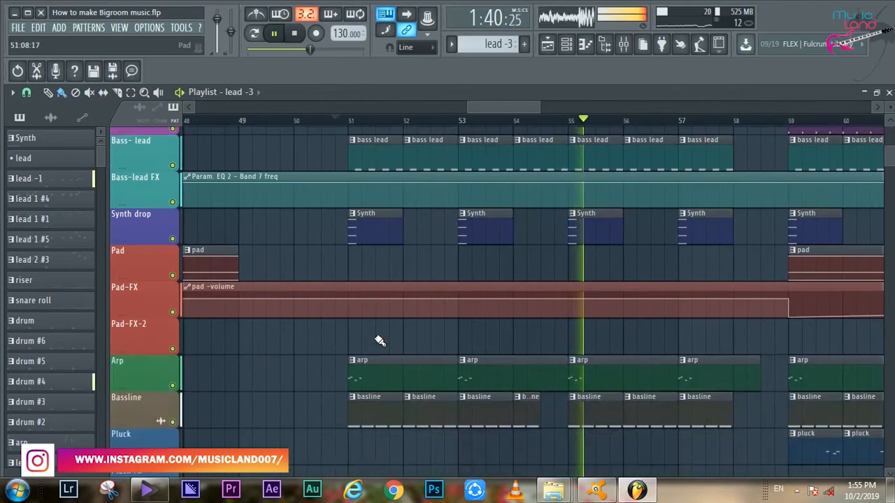
pyautogui.scroll(-4, 378, 340)
pyautogui.click(379, 244)
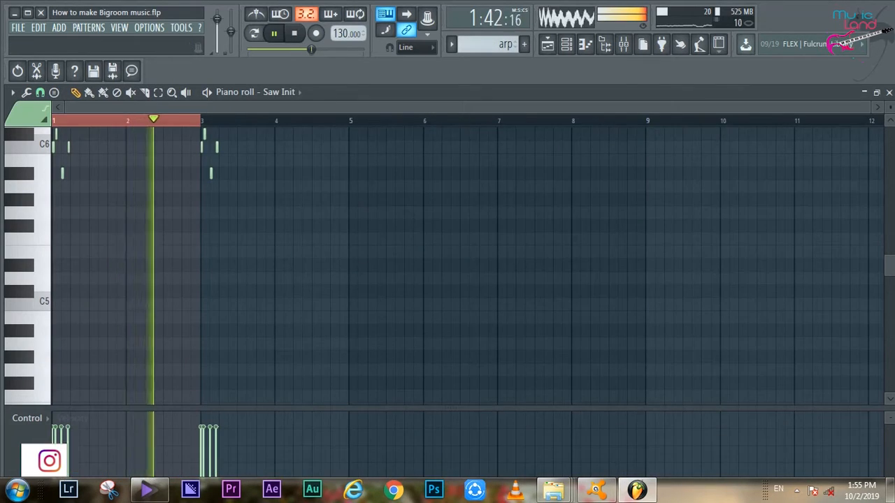
pyautogui.scroll(4, 221, 108)
pyautogui.scroll(3, 234, 195)
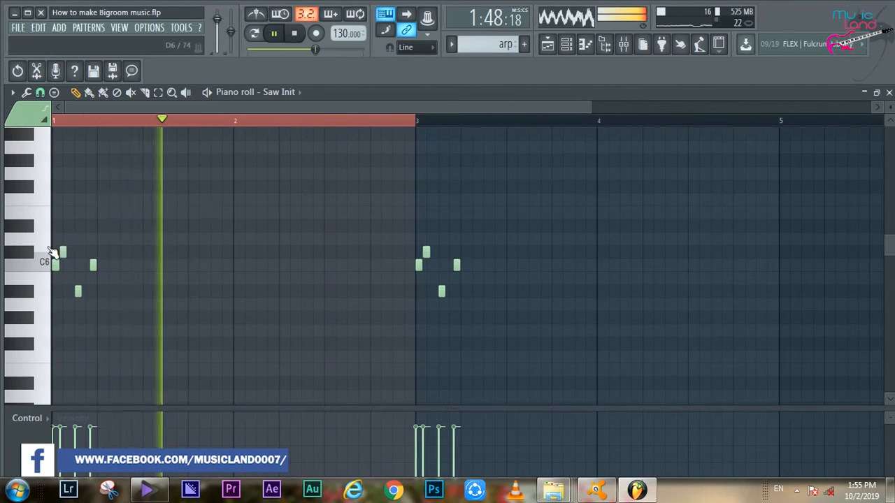
# - Return to the playlist, solo the Arp track and unmute the Bassline track to hear them together from bar 51
pyautogui.click(547, 45)
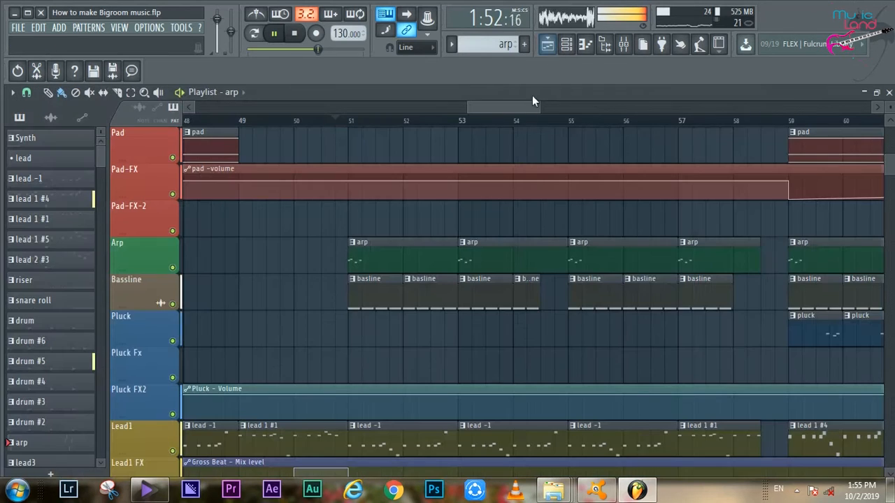
pyautogui.rightClick(173, 268)
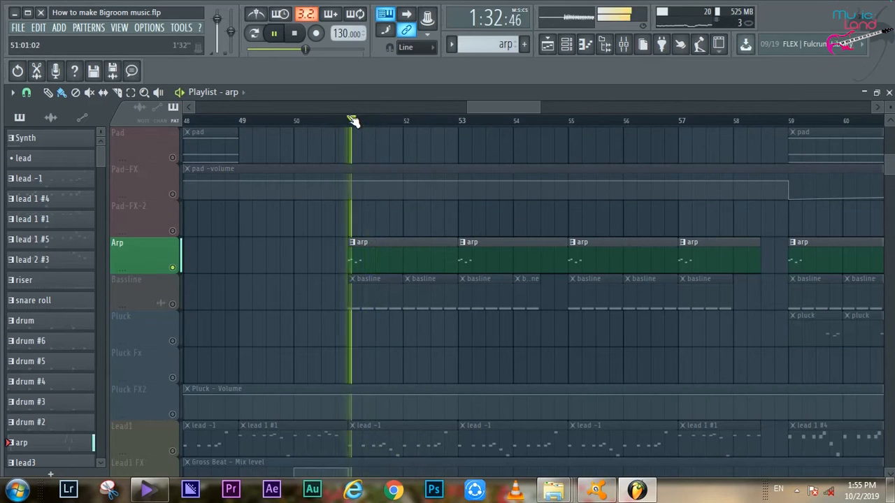
pyautogui.click(173, 304)
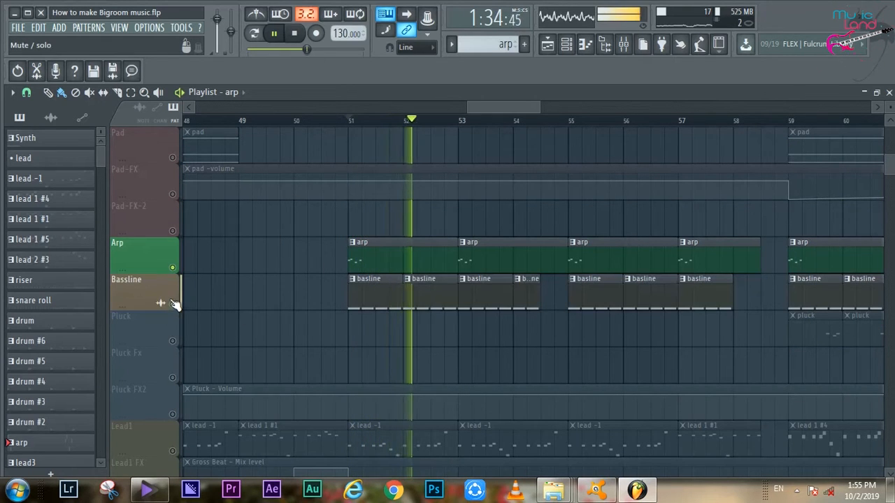
pyautogui.scroll(-3, 258, 295)
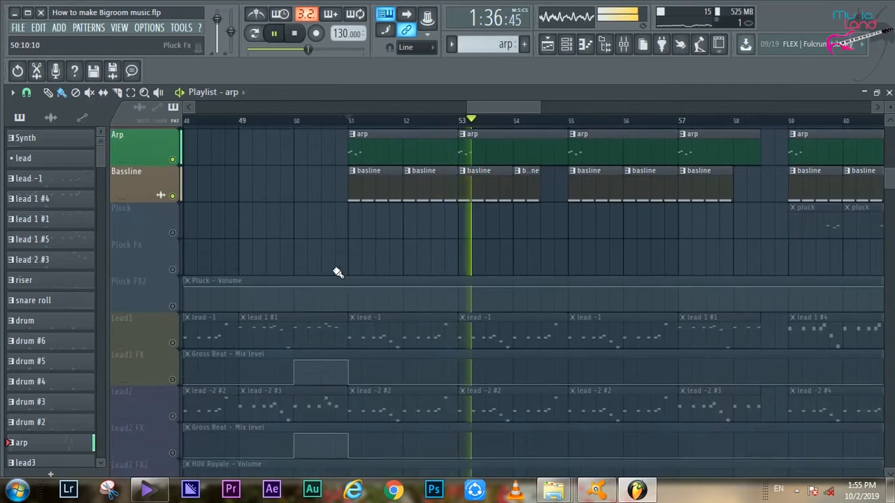
# - Unmute the Bass-lead track, then restore playback of all tracks
pyautogui.scroll(8, 572, 245)
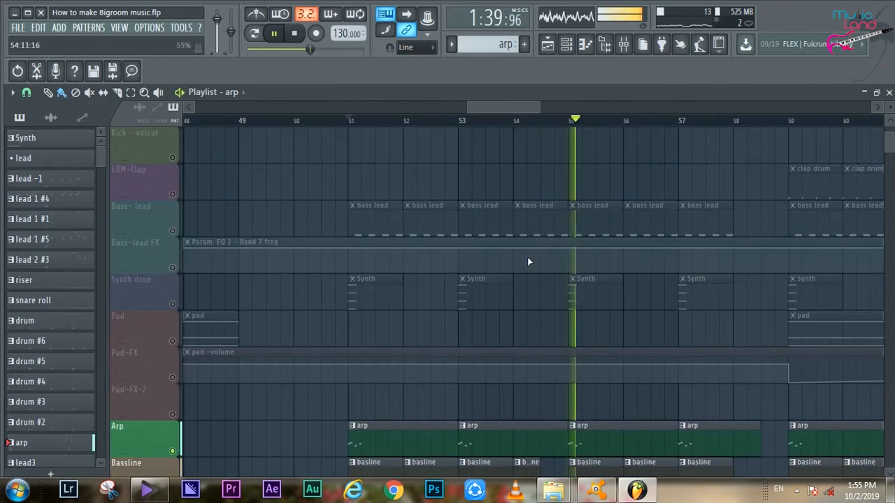
pyautogui.click(173, 232)
pyautogui.rightClick(174, 233)
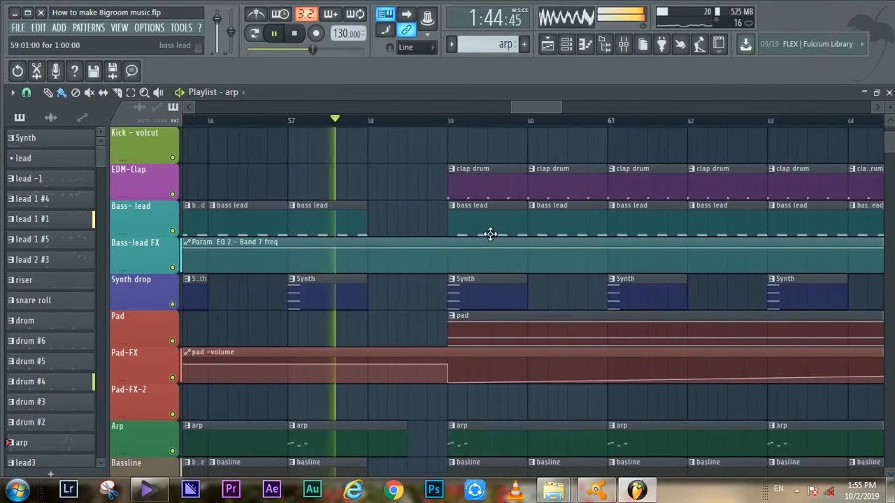
# - Look over the section from bar 59, inspect the edm clap notes of the clap drum clip and return to the playlist
pyautogui.scroll(-8, 492, 238)
pyautogui.scroll(-14, 492, 240)
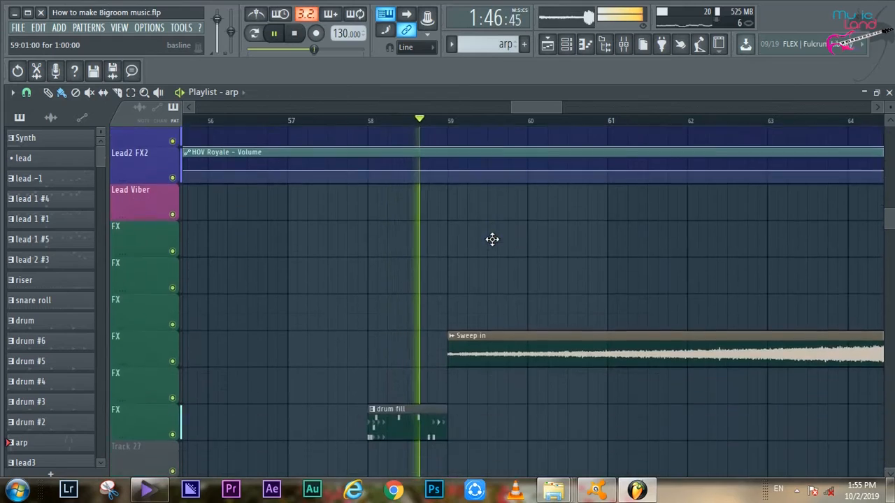
pyautogui.scroll(15, 513, 253)
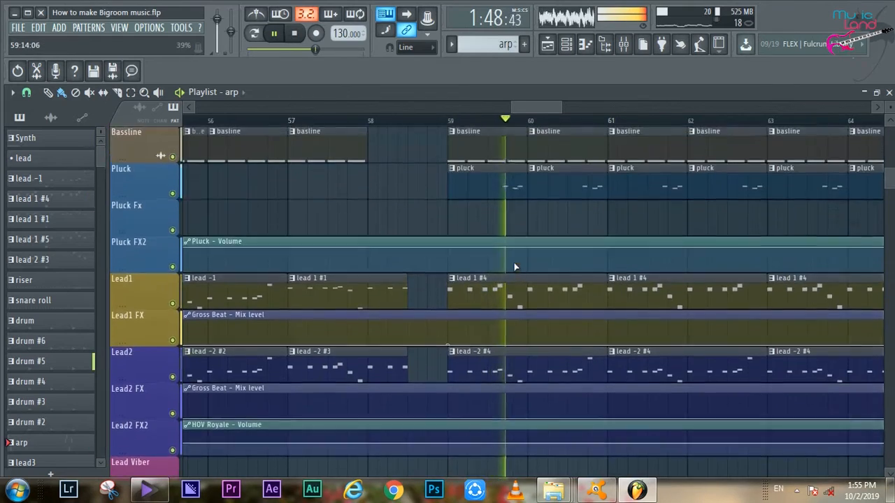
pyautogui.scroll(2, 515, 251)
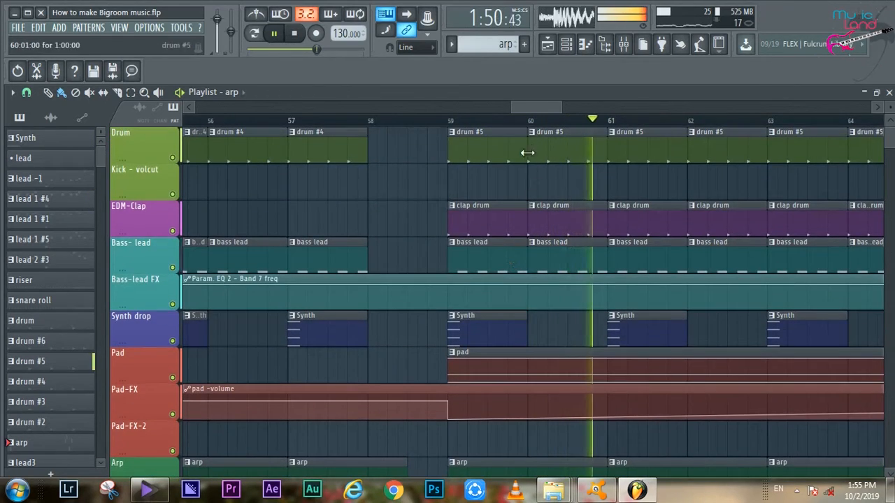
pyautogui.doubleClick(573, 215)
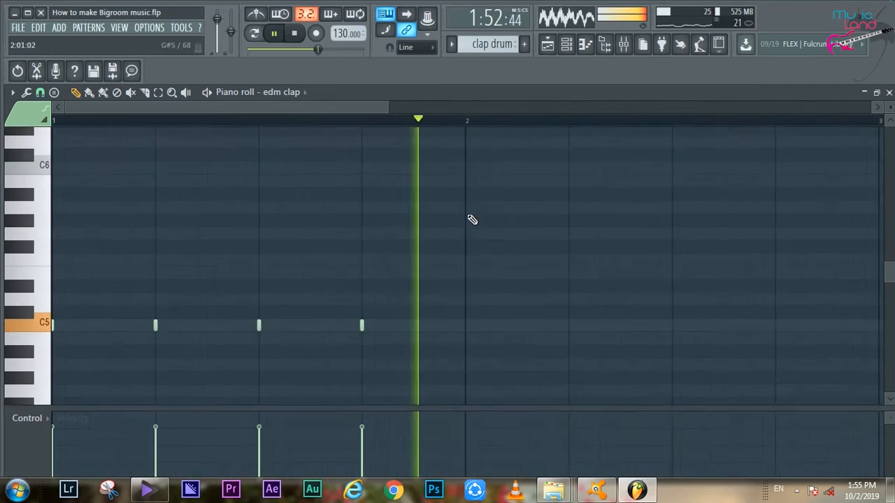
pyautogui.scroll(3, 474, 220)
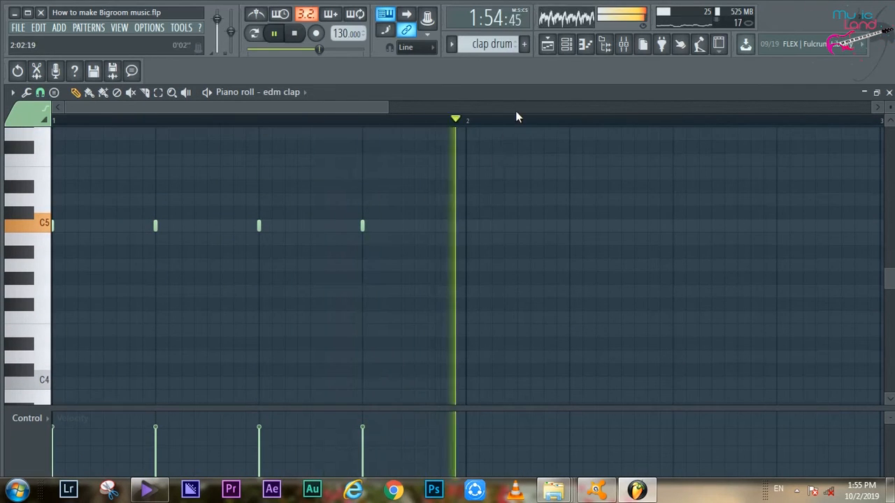
pyautogui.click(548, 45)
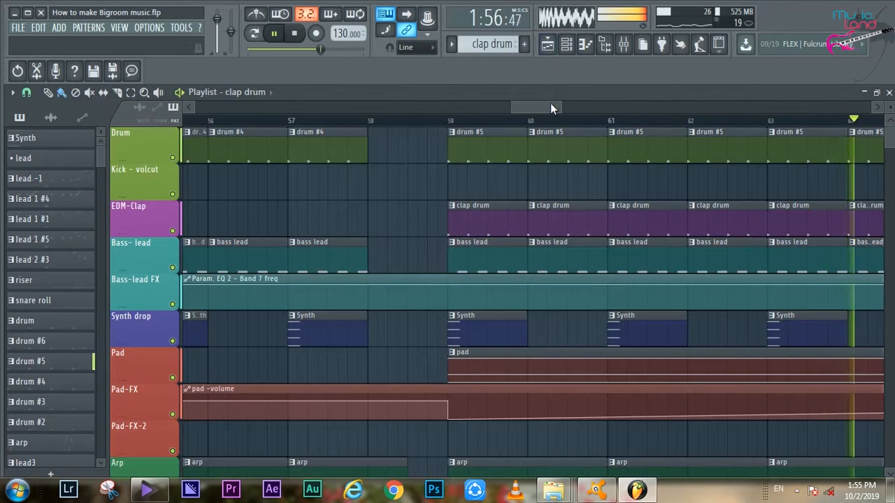
# - Follow playback from bar 62 through the build-up at bar 67 and examine the clips leading into bar 76
pyautogui.moveTo(552, 108); pyautogui.dragTo(589, 108)
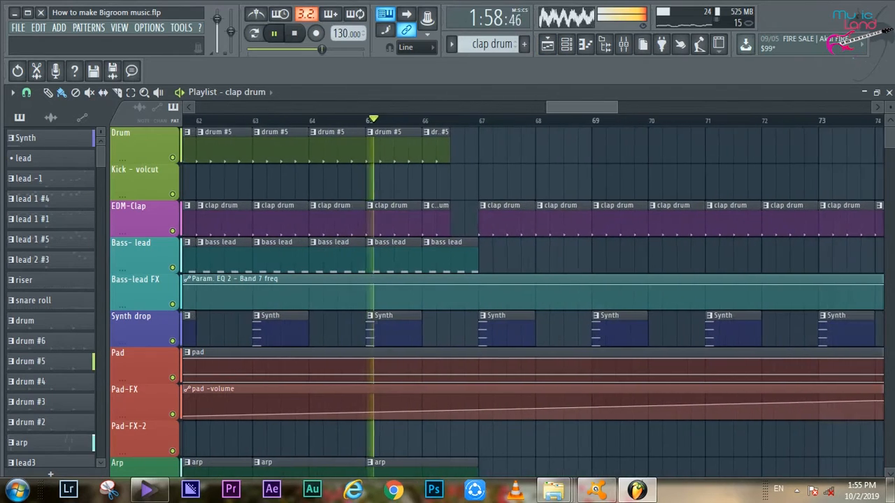
pyautogui.scroll(-2, 546, 208)
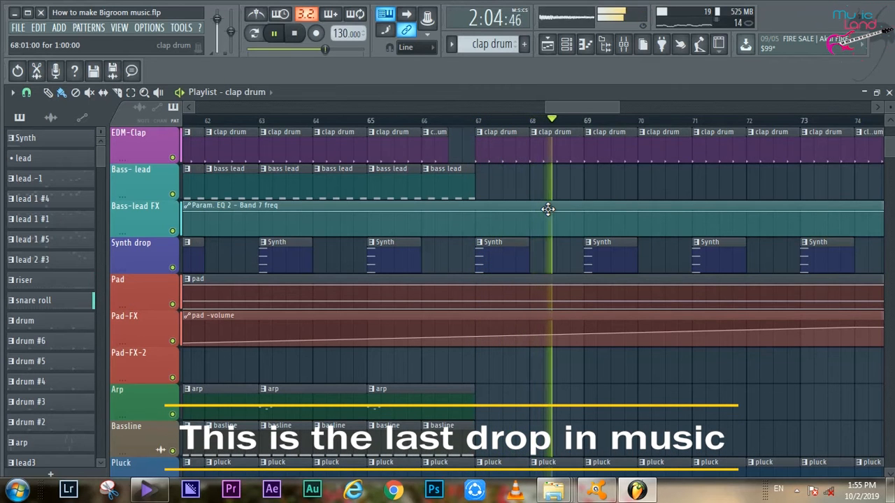
pyautogui.moveTo(583, 108); pyautogui.dragTo(602, 109)
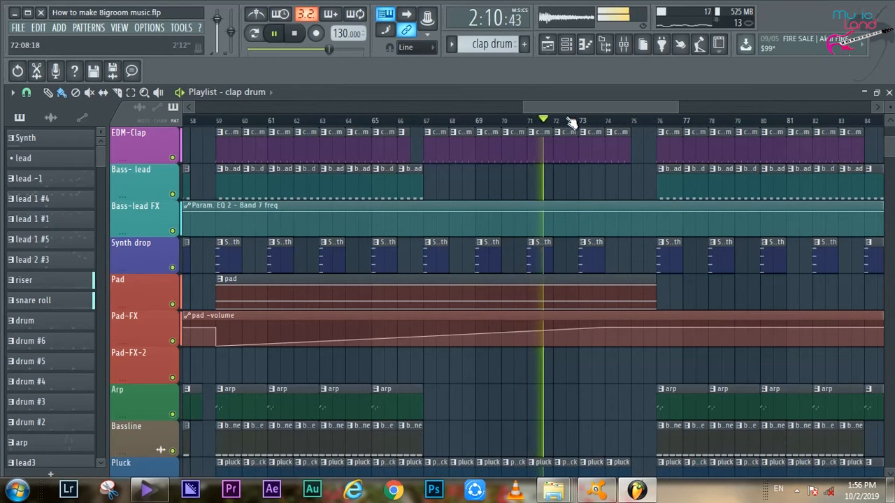
pyautogui.moveTo(540, 107); pyautogui.dragTo(602, 107)
pyautogui.scroll(-7, 546, 182)
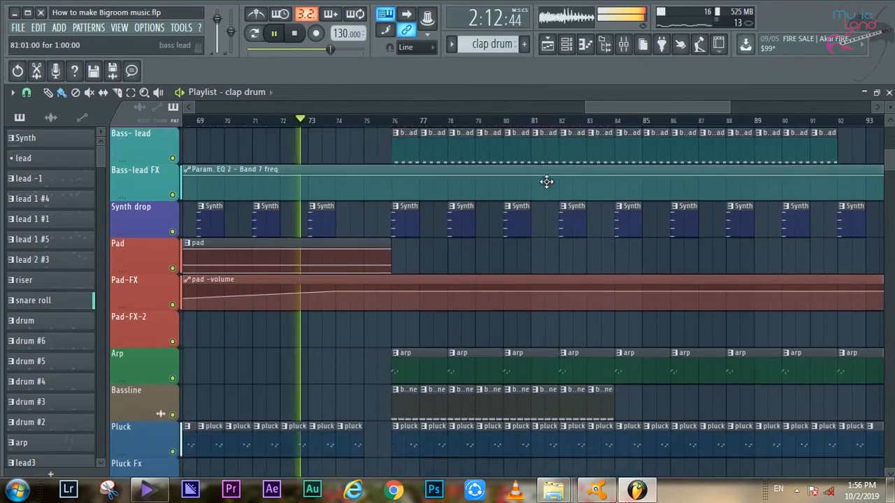
pyautogui.scroll(-3, 546, 181)
pyautogui.scroll(12, 552, 180)
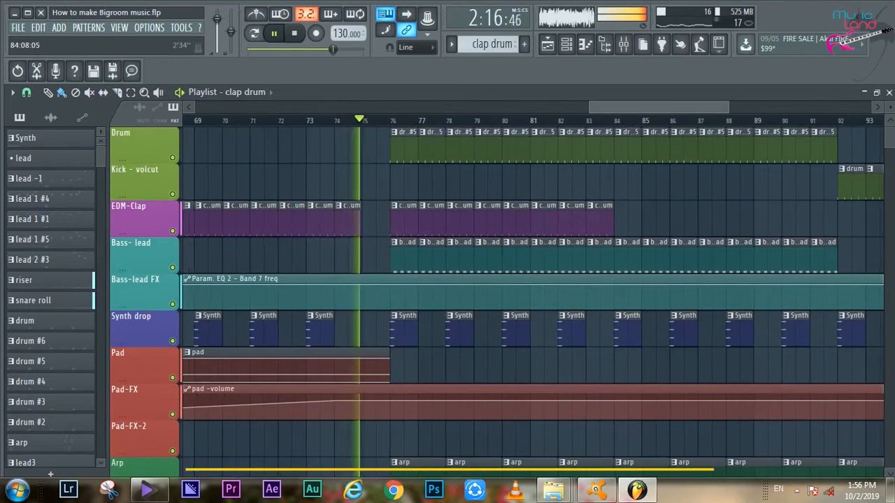
# - Examine the last drop's drum, clap, bass lead and Synth clips from bar 76 up to the ending at bar 92
pyautogui.moveTo(587, 107); pyautogui.dragTo(616, 107)
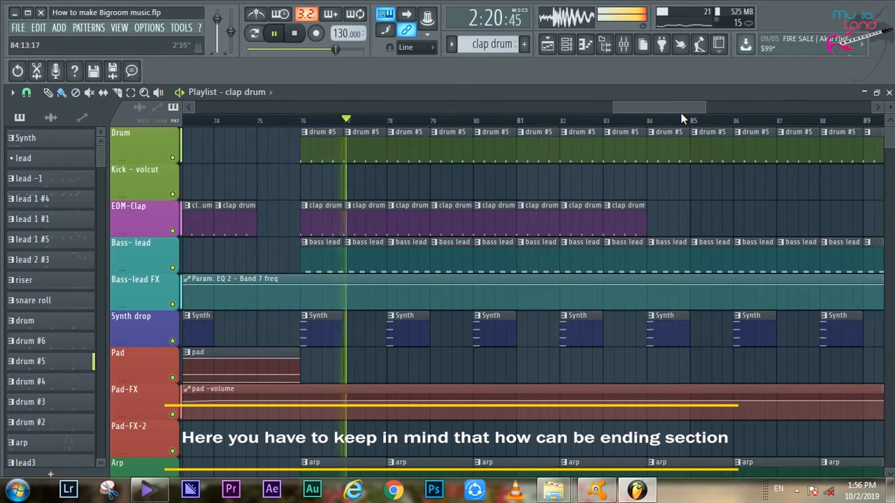
pyautogui.scroll(-2, 417, 210)
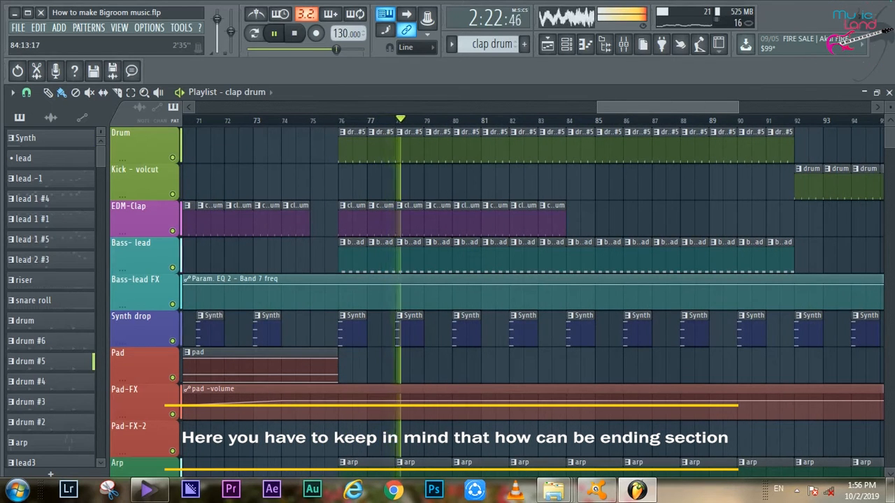
pyautogui.scroll(-2, 666, 108)
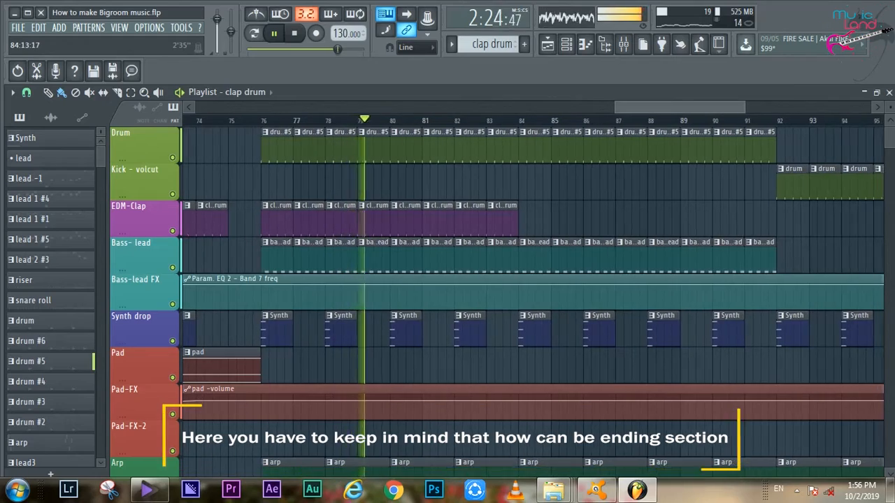
pyautogui.scroll(4, 531, 294)
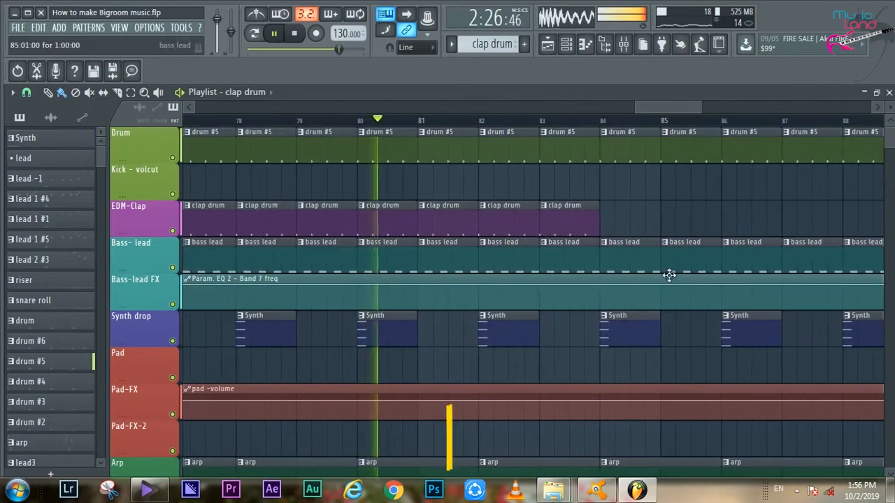
# - Inspect the Nexus #2 notes of the pluck clip at bar 83 and return to the playlist
pyautogui.scroll(-9, 669, 280)
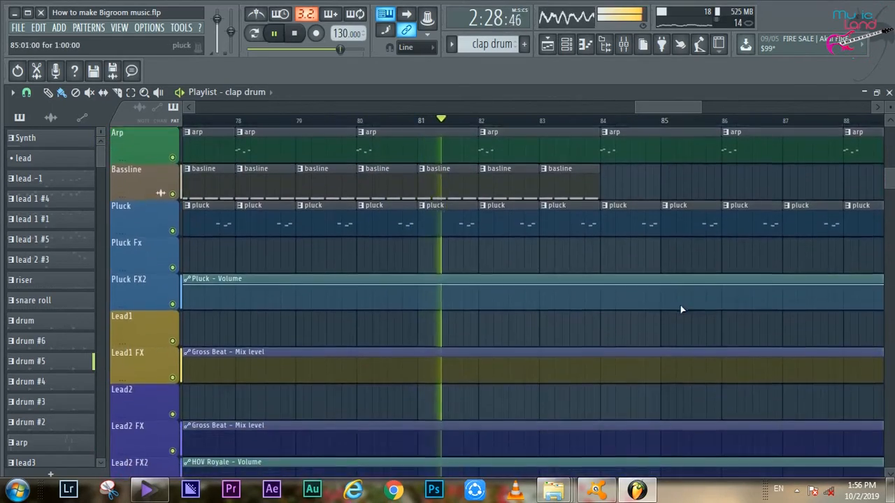
pyautogui.scroll(-1, 681, 309)
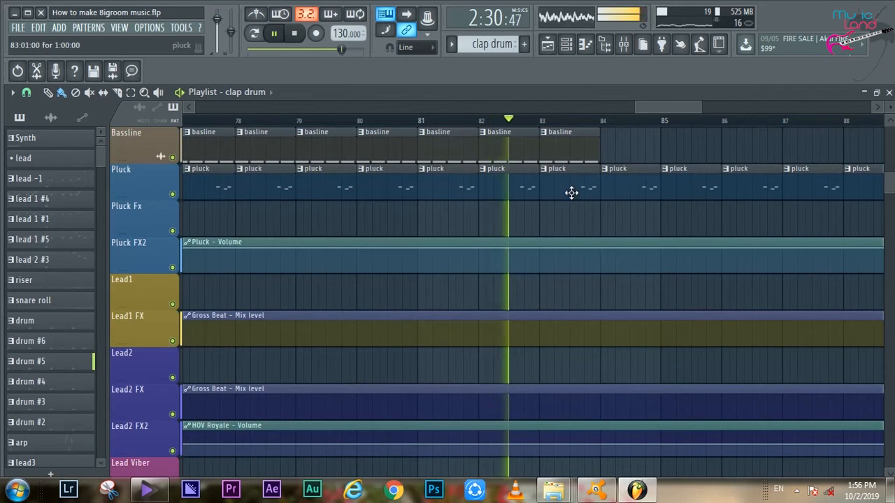
pyautogui.doubleClick(571, 193)
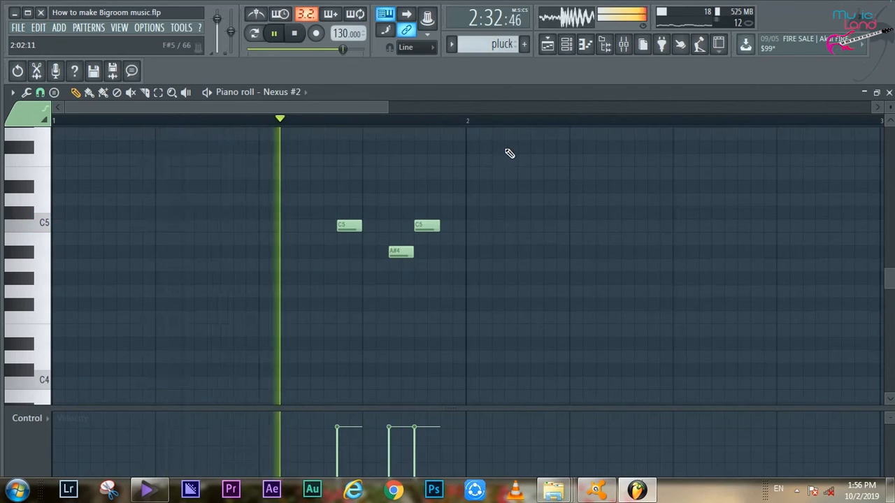
pyautogui.press('F5')
# - Follow playback from bar 84 and examine how the drum, bass lead, Synth, arp and pluck clips run to the ending
pyautogui.scroll(10, 685, 299)
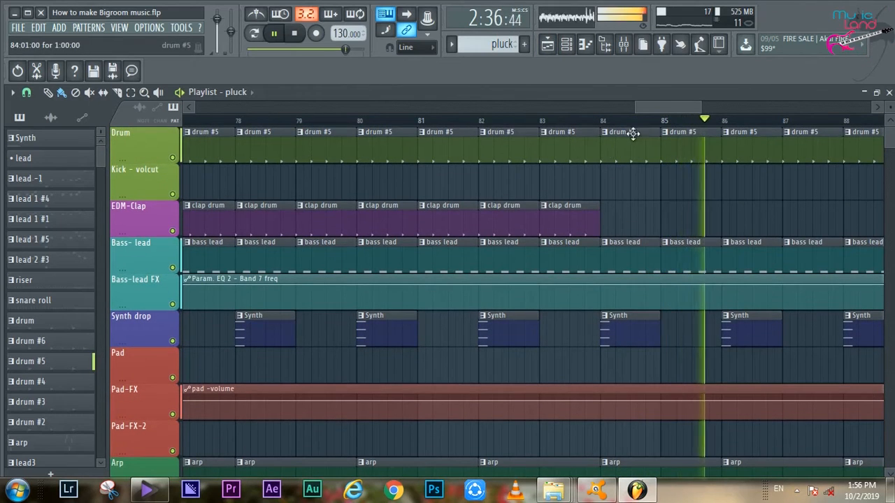
pyautogui.scroll(3, 641, 183)
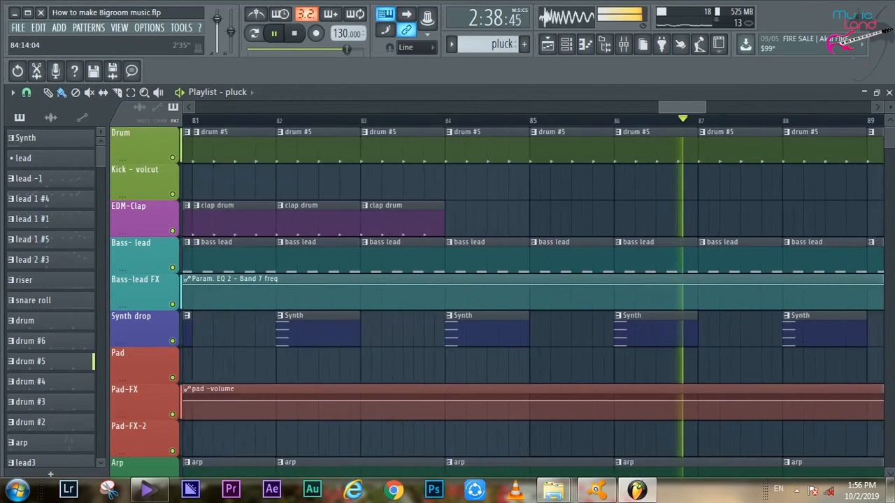
pyautogui.scroll(-3, 641, 183)
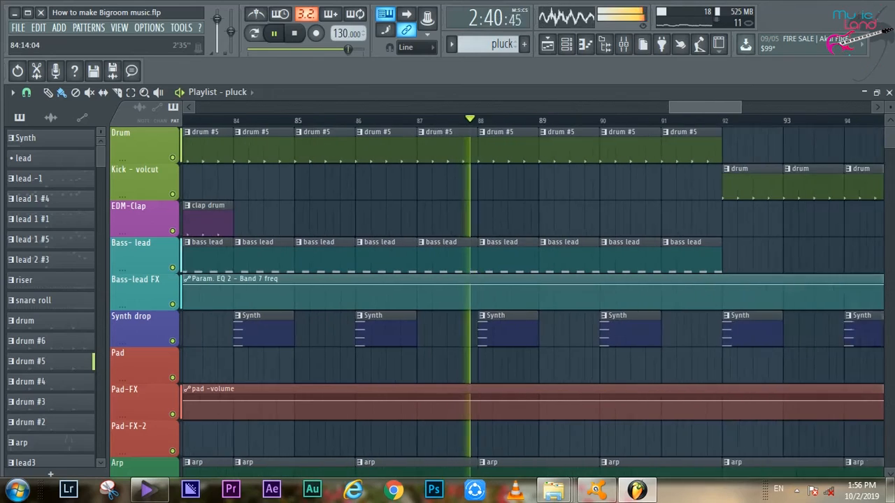
pyautogui.scroll(-1, 641, 183)
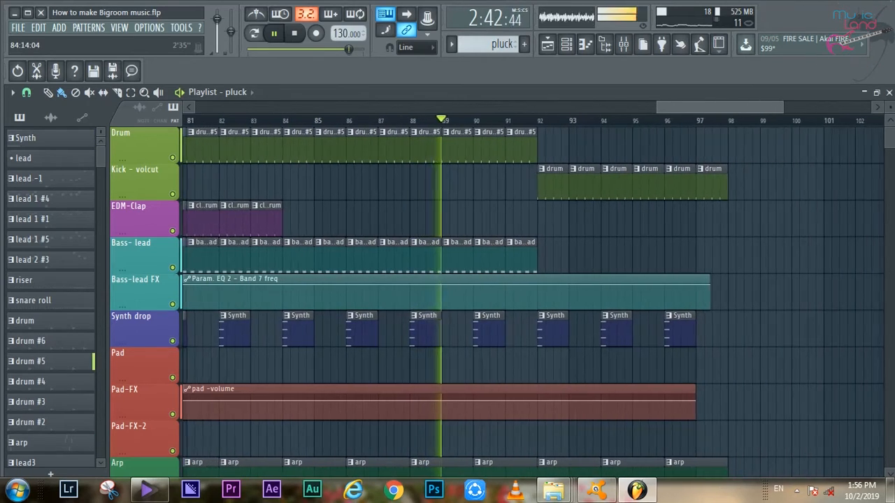
pyautogui.scroll(-7, 607, 237)
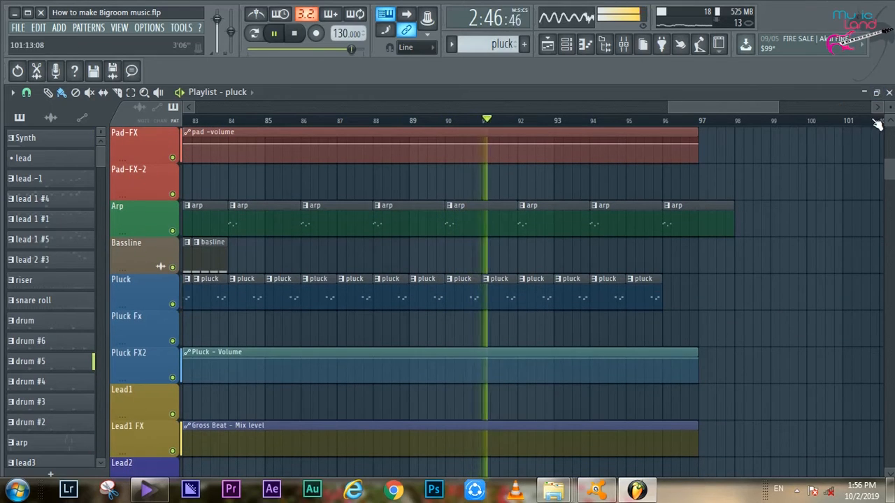
# - Reduce the playlist's track height and examine the ending's clips down to Sweep in and Boom drop on the FX tracks
pyautogui.moveTo(889, 108); pyautogui.dragTo(889, 115)
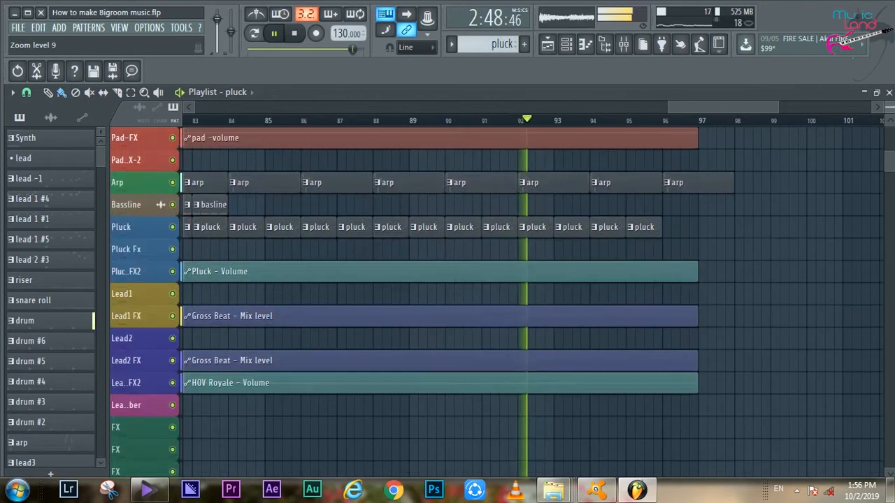
pyautogui.scroll(2, 862, 186)
pyautogui.scroll(4, 861, 188)
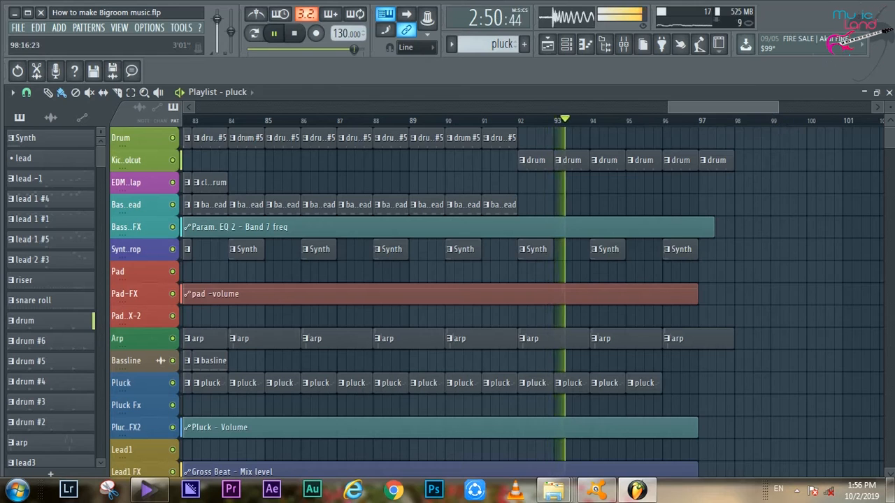
pyautogui.scroll(-6, 779, 180)
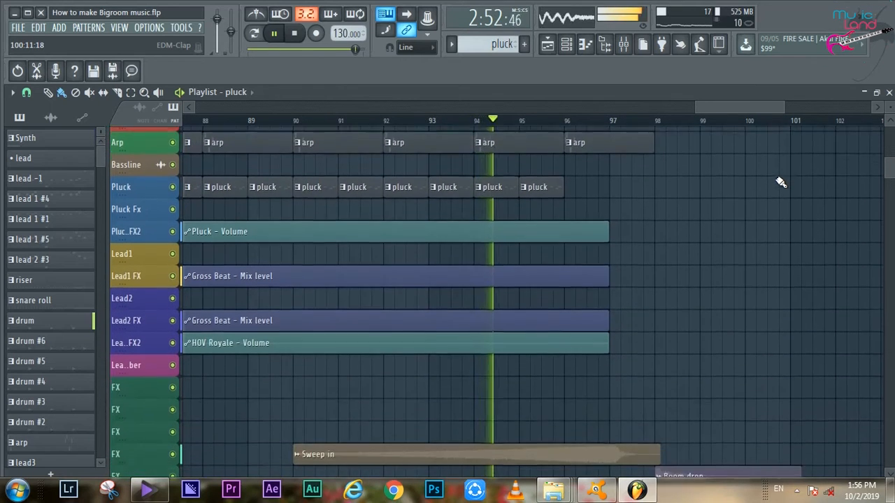
pyautogui.scroll(-1, 780, 183)
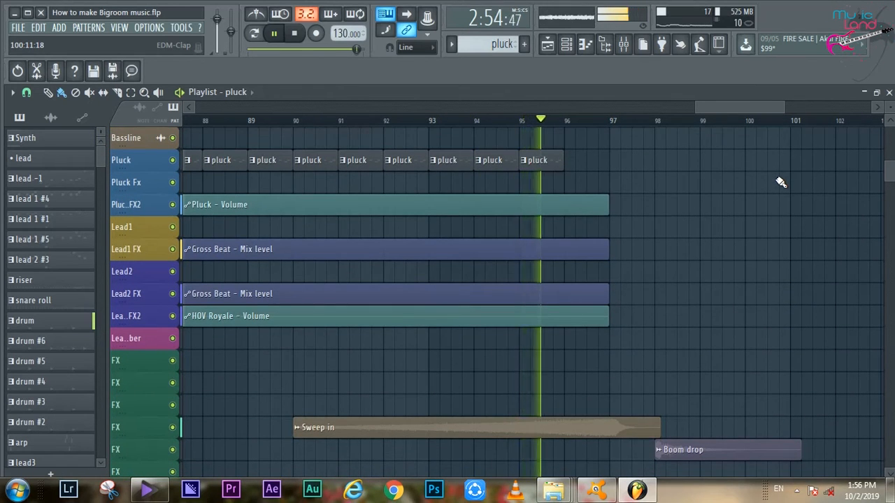